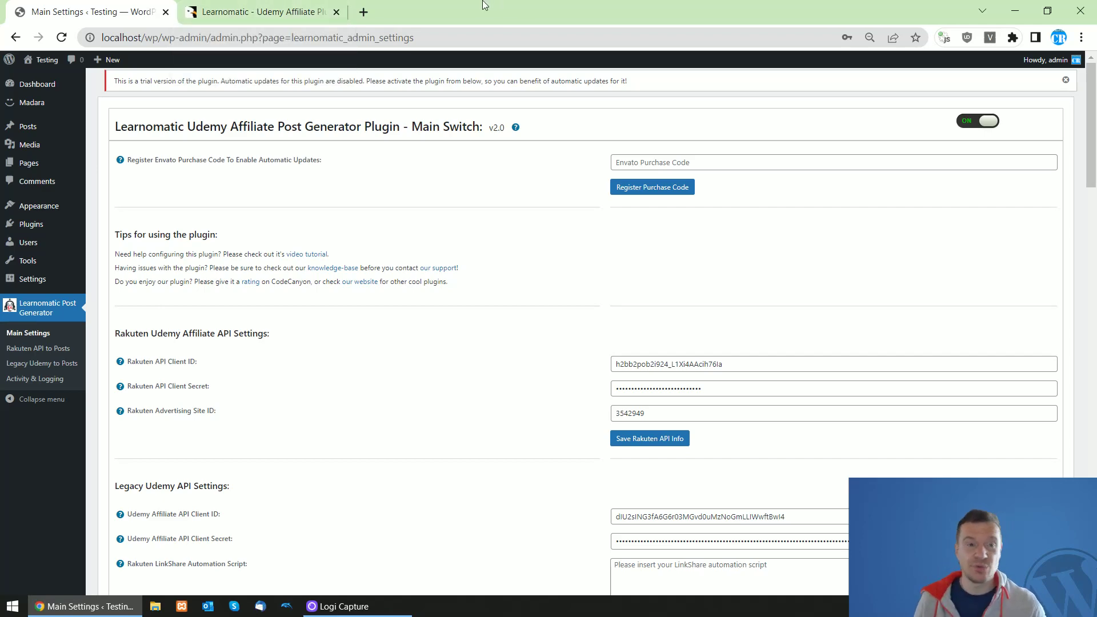
Glance at the CodeCanyon Learnomatic page, then return to the Learnomatic main settings.
left_click(274, 10)
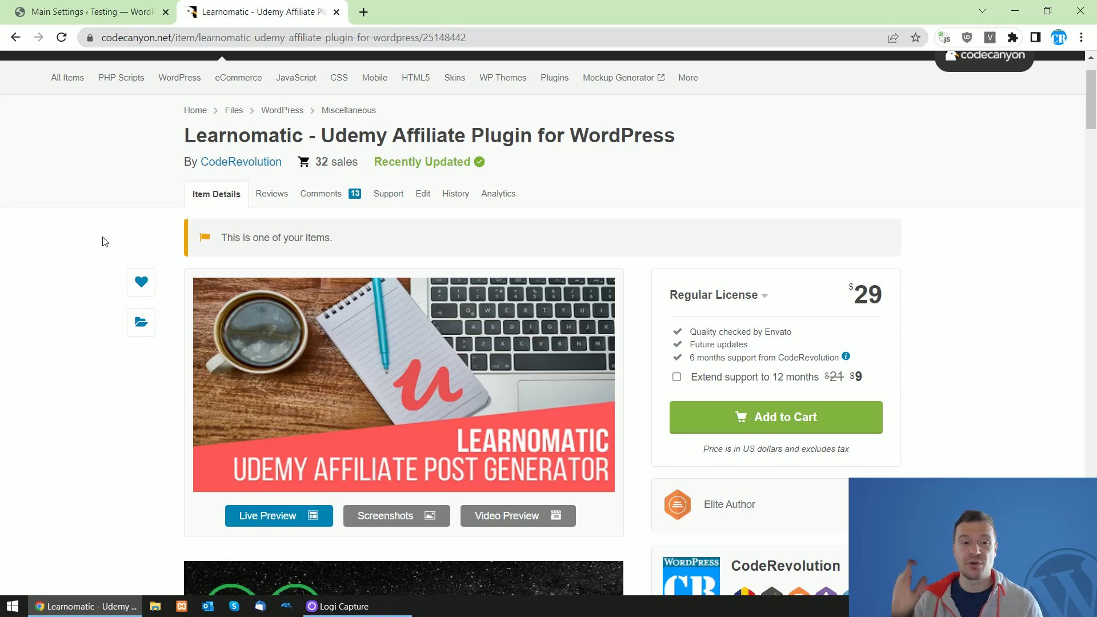
left_click(66, 10)
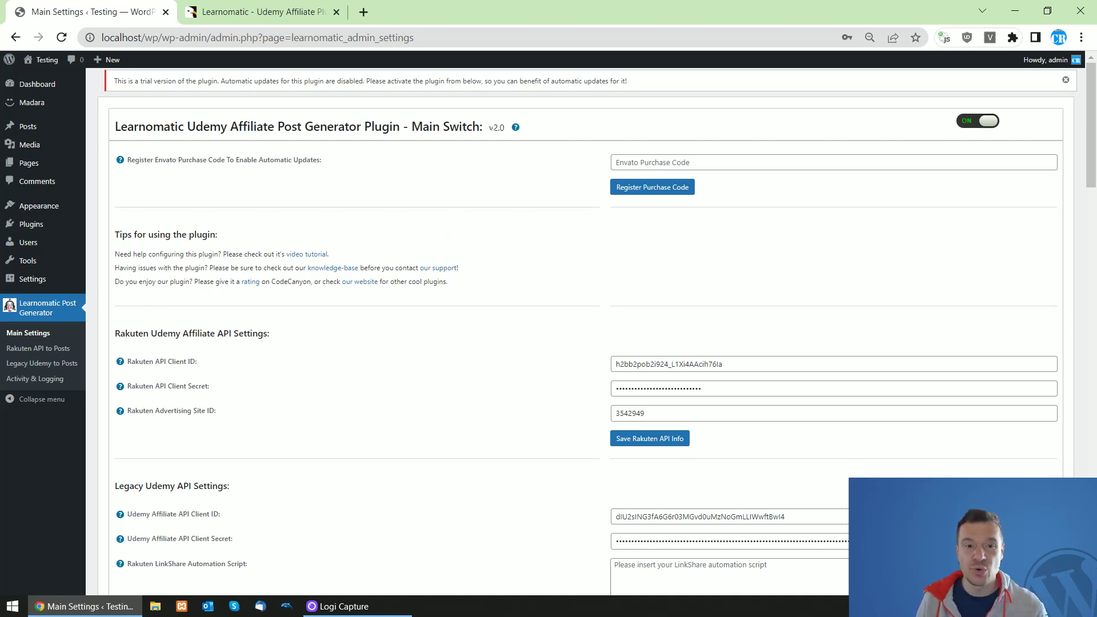
left_click(490, 171)
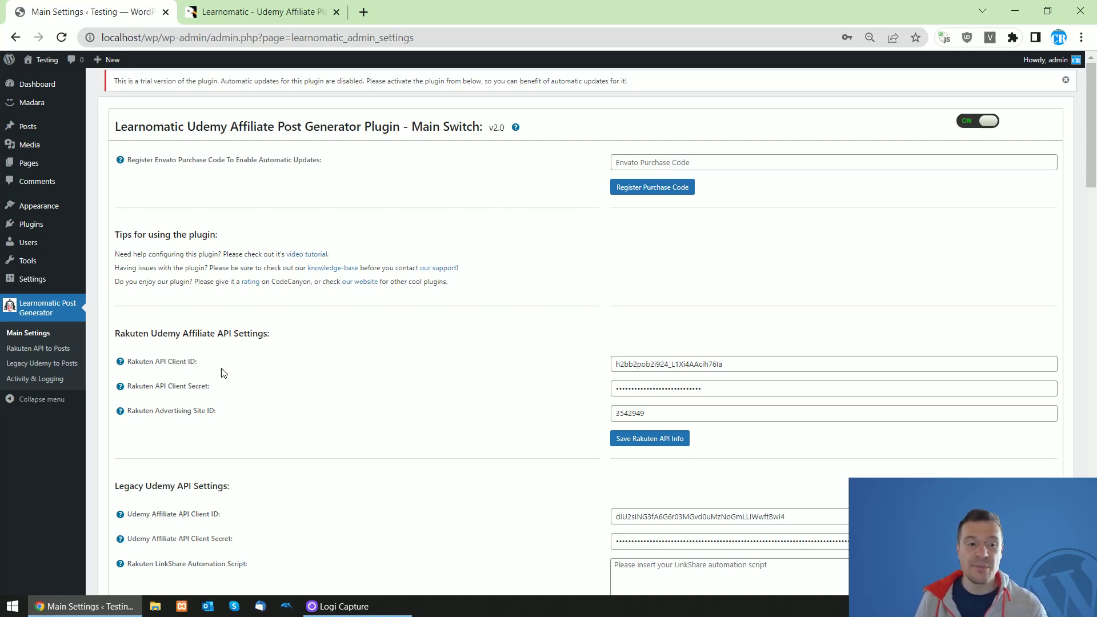
Open the Rakuten Developer Portal through the 'here' link in the Client ID tooltip.
left_click_drag(128, 361, 195, 362)
left_click_drag(128, 386, 206, 387)
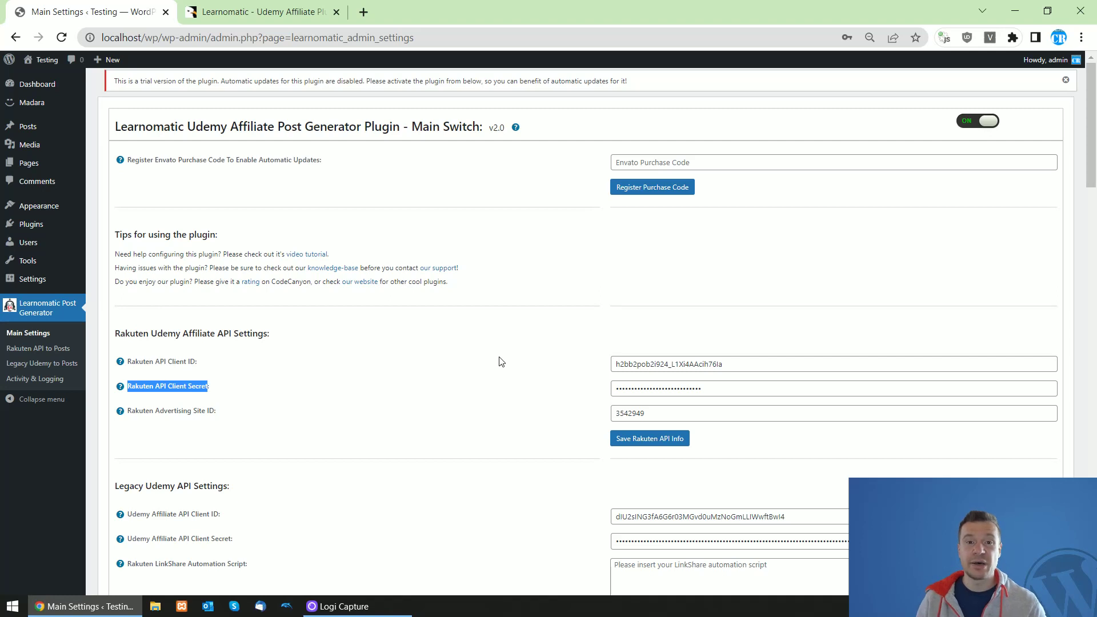
left_click(223, 366)
mouse_move(120, 361)
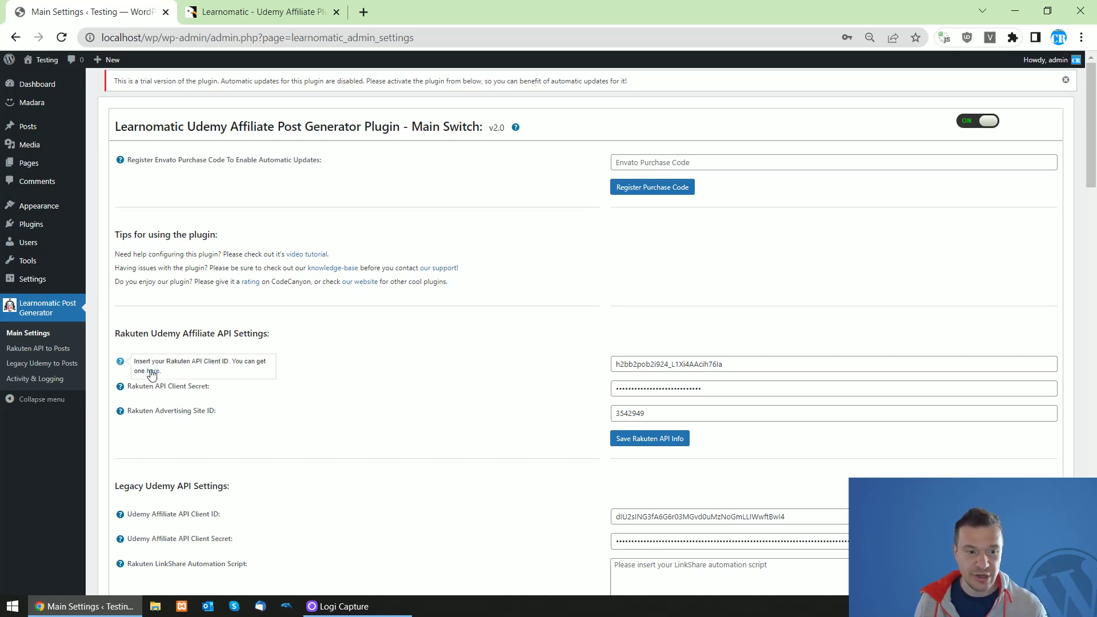
left_click(150, 371)
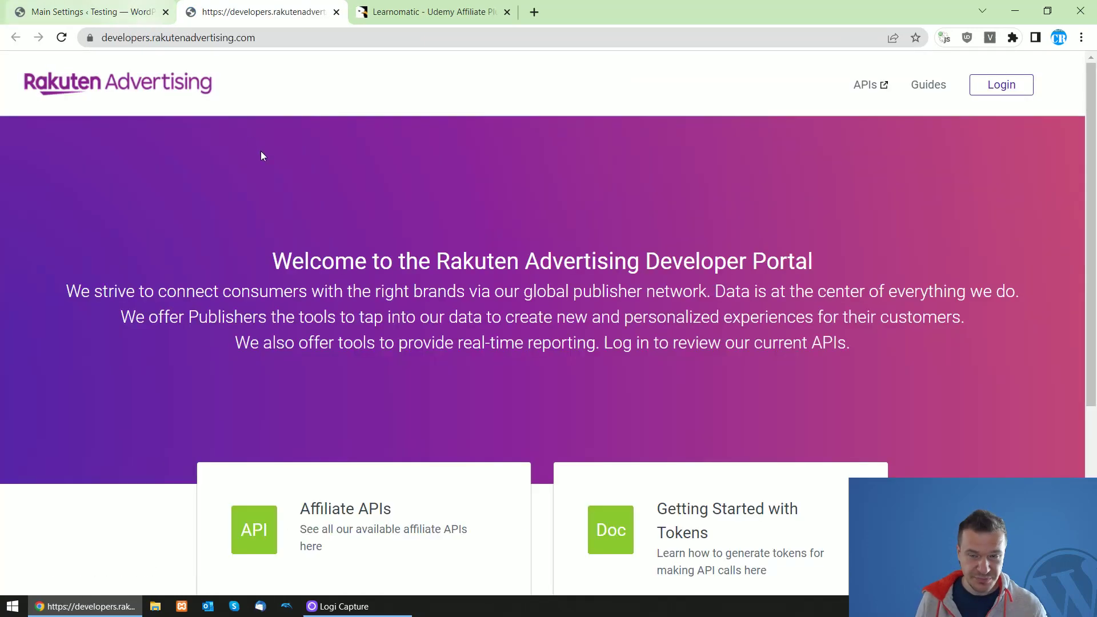
Attempt Rakuten portal login, then reopen the portal link from Learnomatic settings after the error.
left_click(1009, 90)
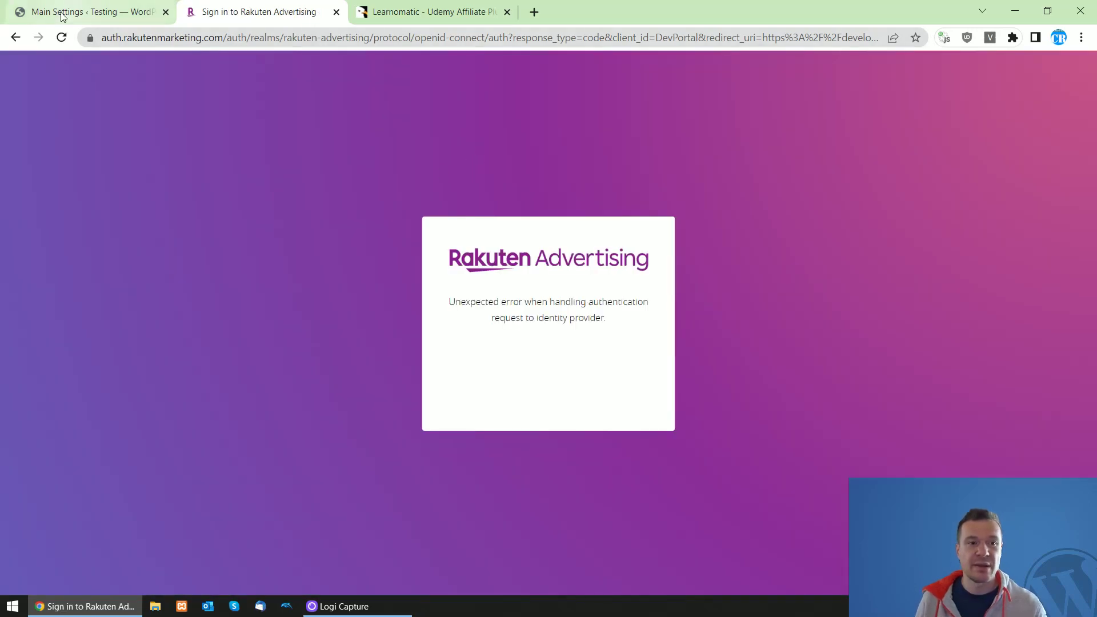
left_click(60, 12)
mouse_move(120, 361)
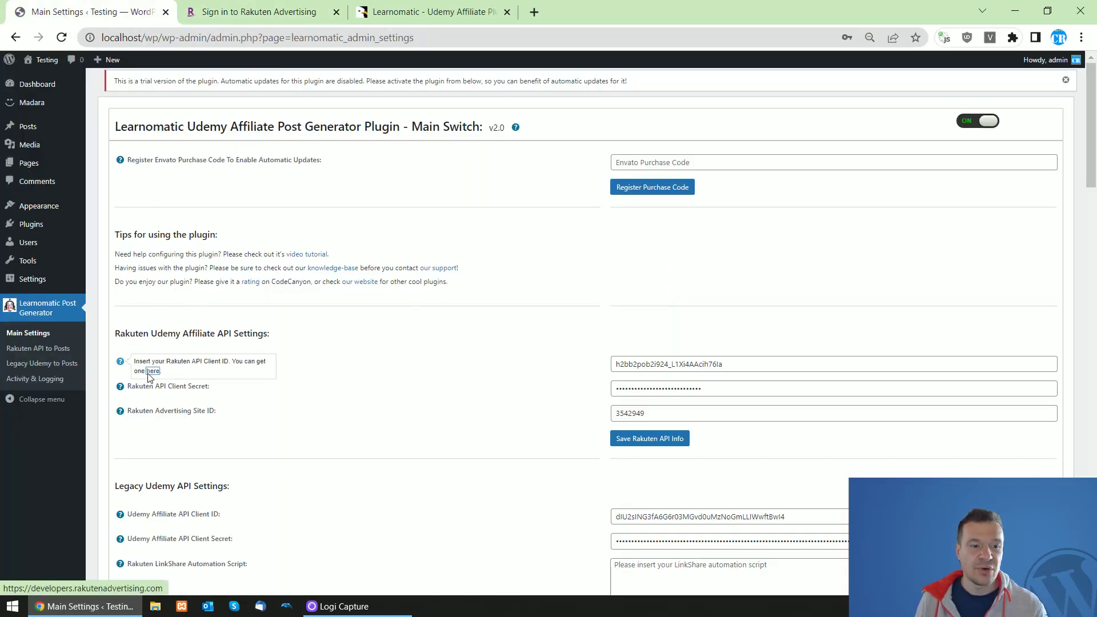
left_click(149, 378)
Load the copied Developer Portal URL in a new Chrome incognito window.
left_click(1081, 37)
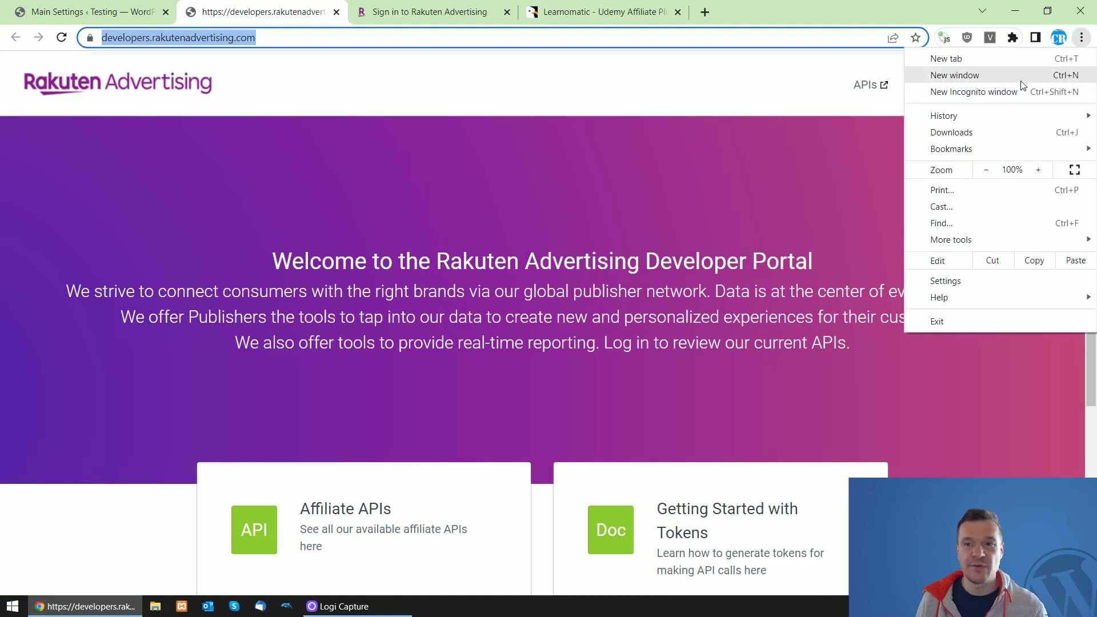
left_click(1006, 87)
type("https://developers.rakutenadvertising.com/")
key("Return")
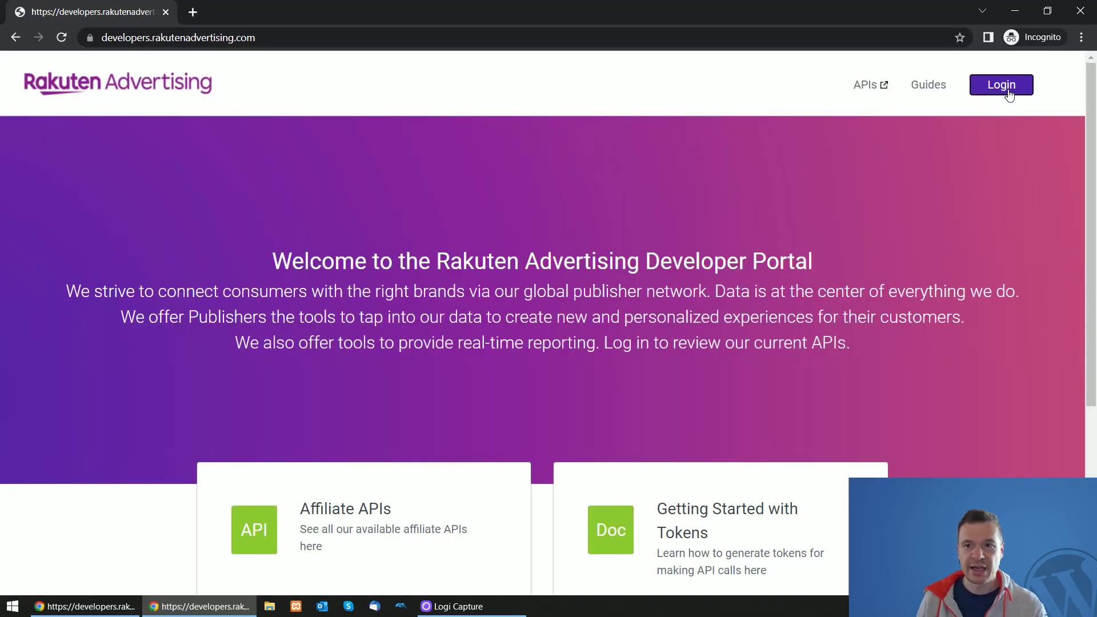
left_click(1014, 88)
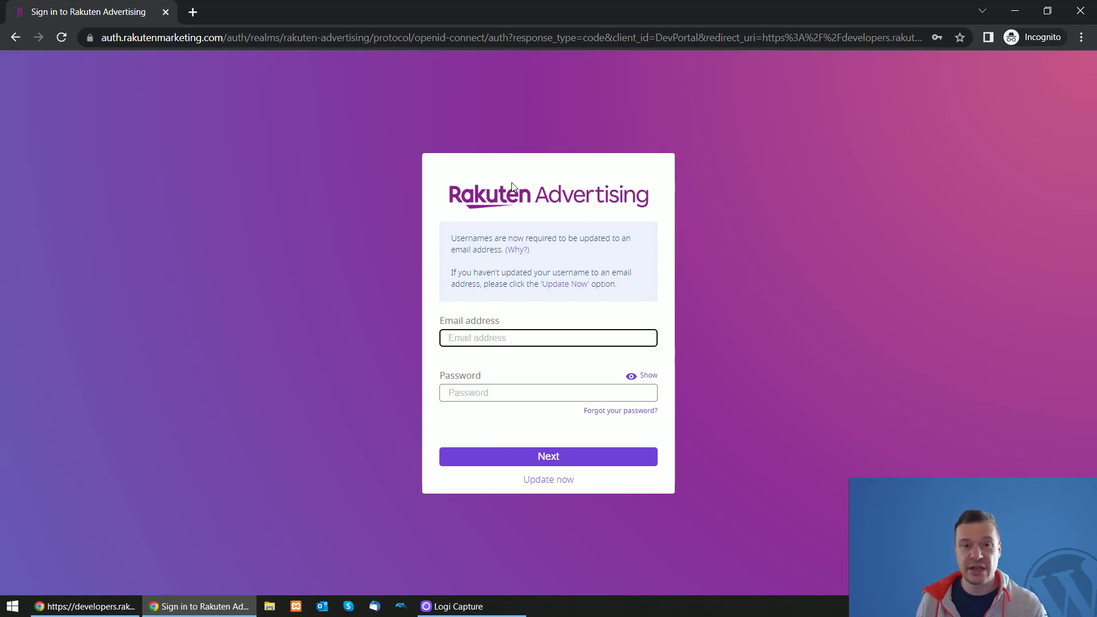
left_click(465, 336)
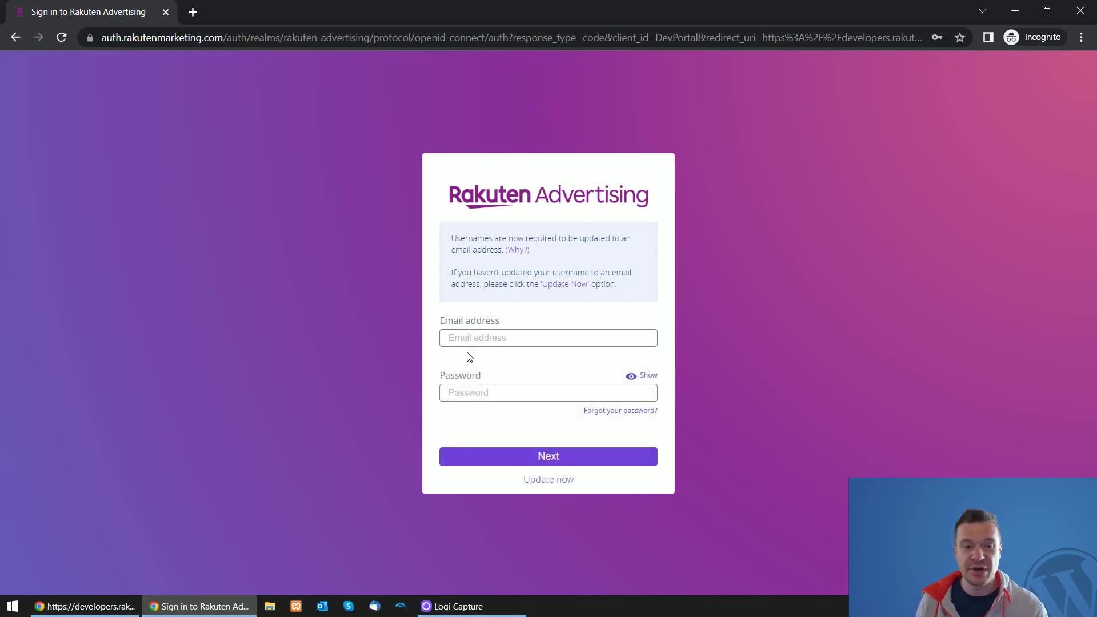
left_click(547, 483)
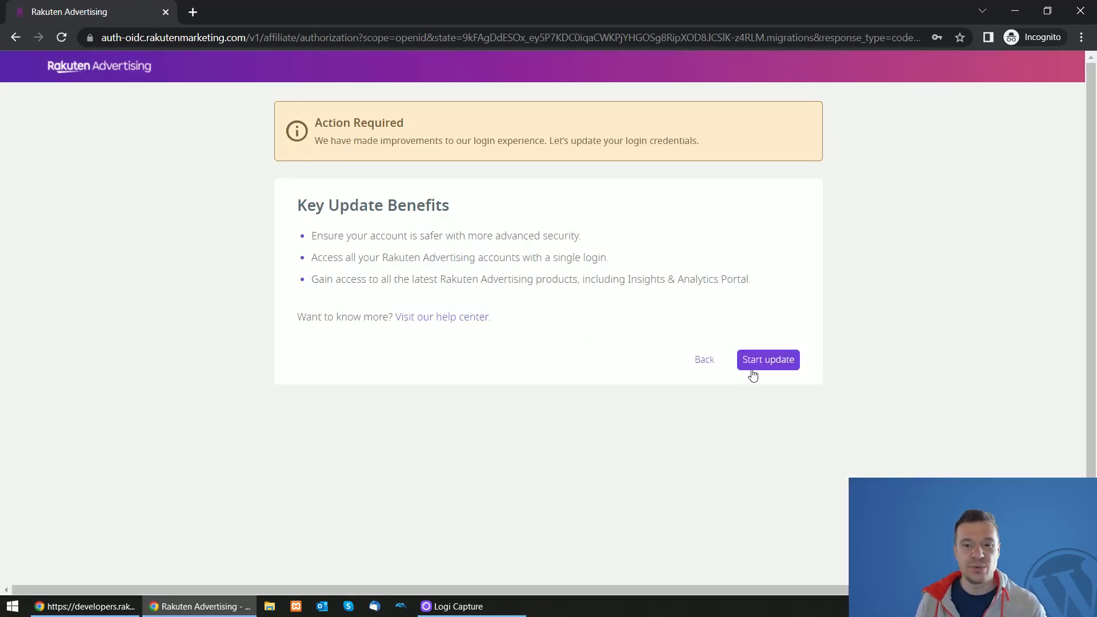
left_click(760, 360)
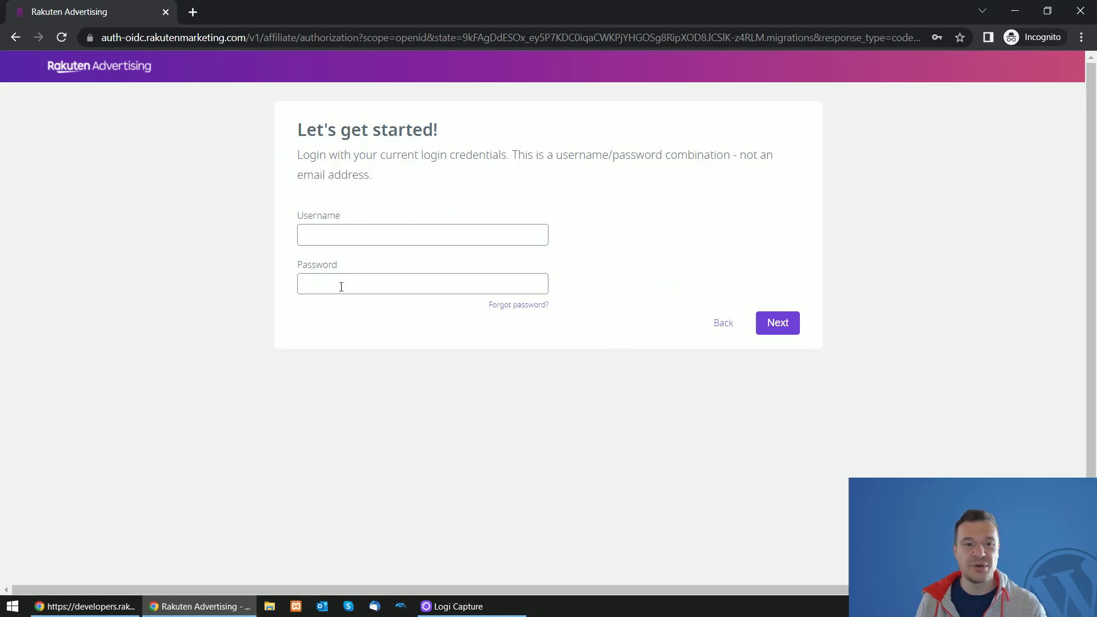
left_click(382, 236)
left_click(382, 261)
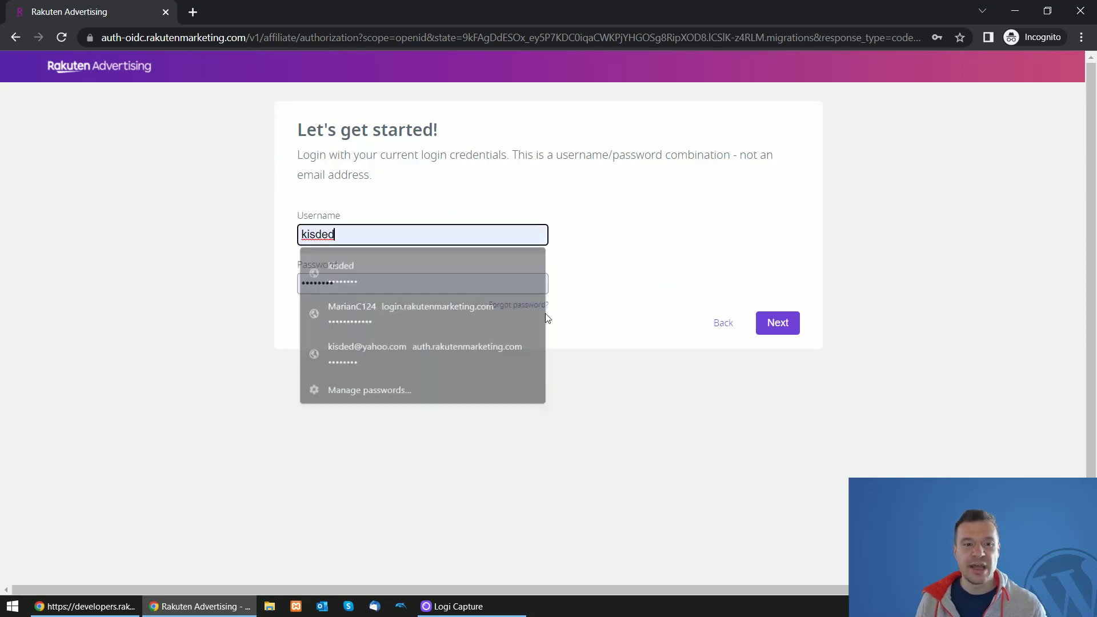
left_click(777, 323)
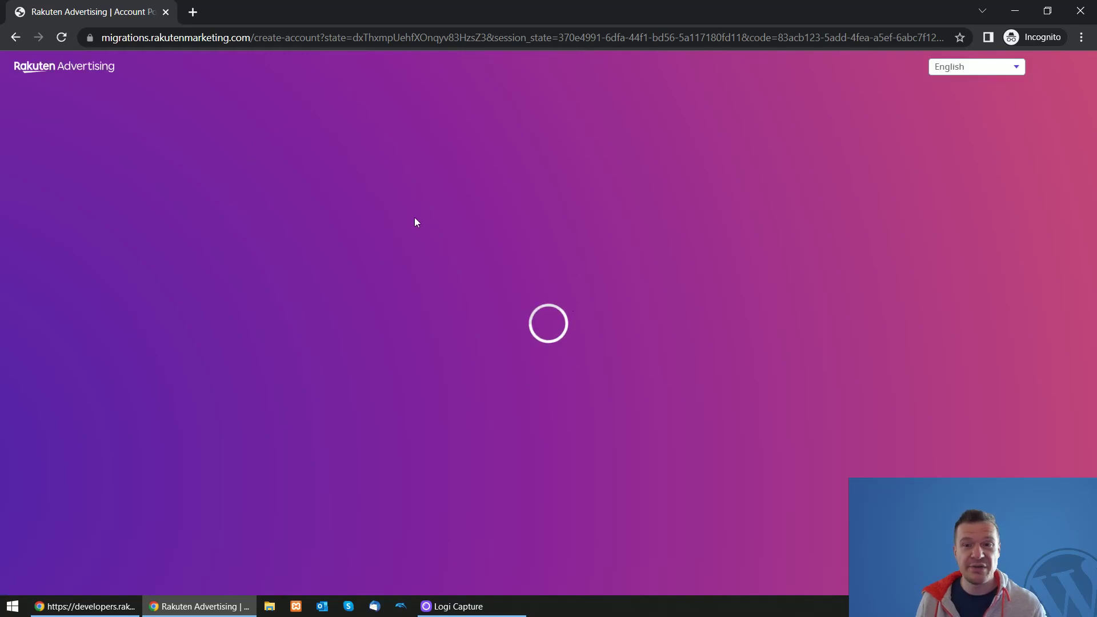
scroll(305, 212, "down", 1)
scroll(304, 194, "down", 2)
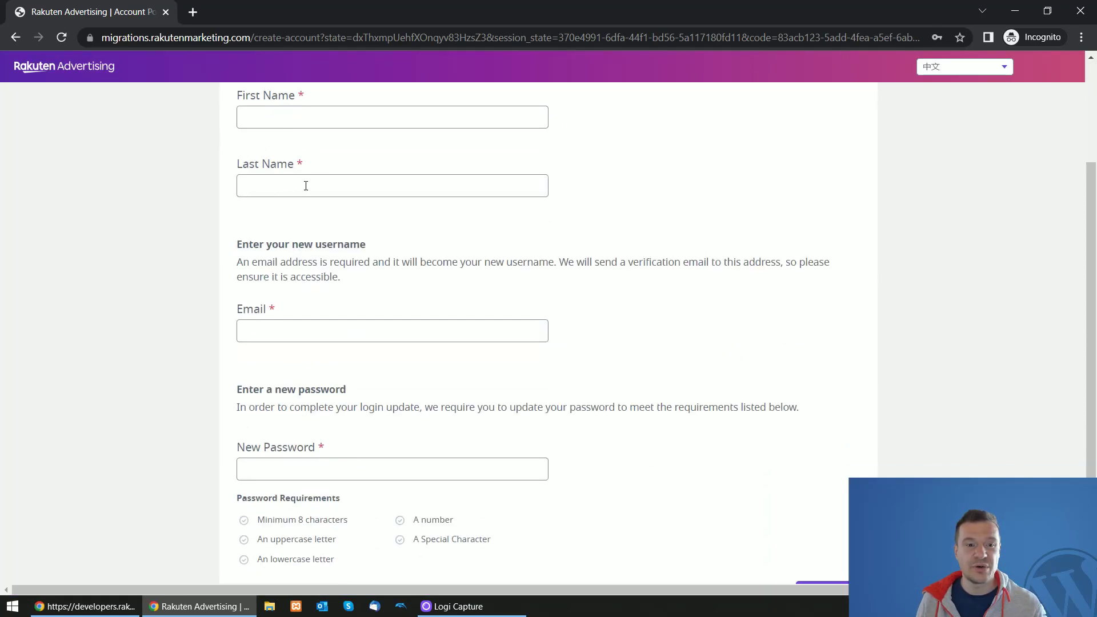
scroll(304, 184, "down", 1)
scroll(143, 212, "up", 4)
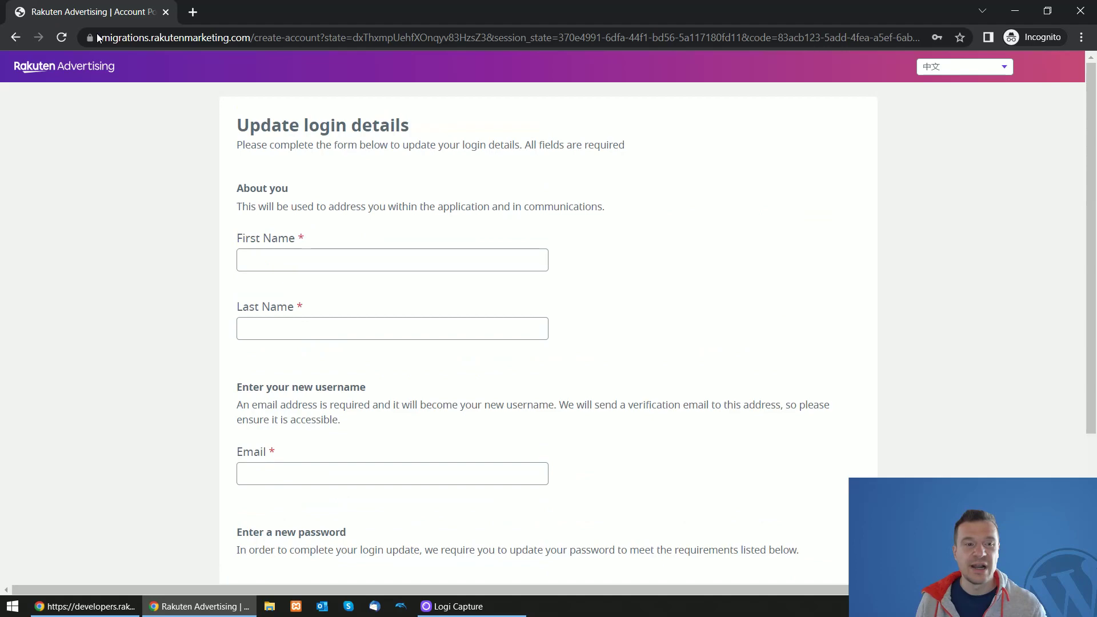
left_click(16, 37)
Reload the Developer Portal in a fresh incognito window using the copied URL.
left_click(15, 37)
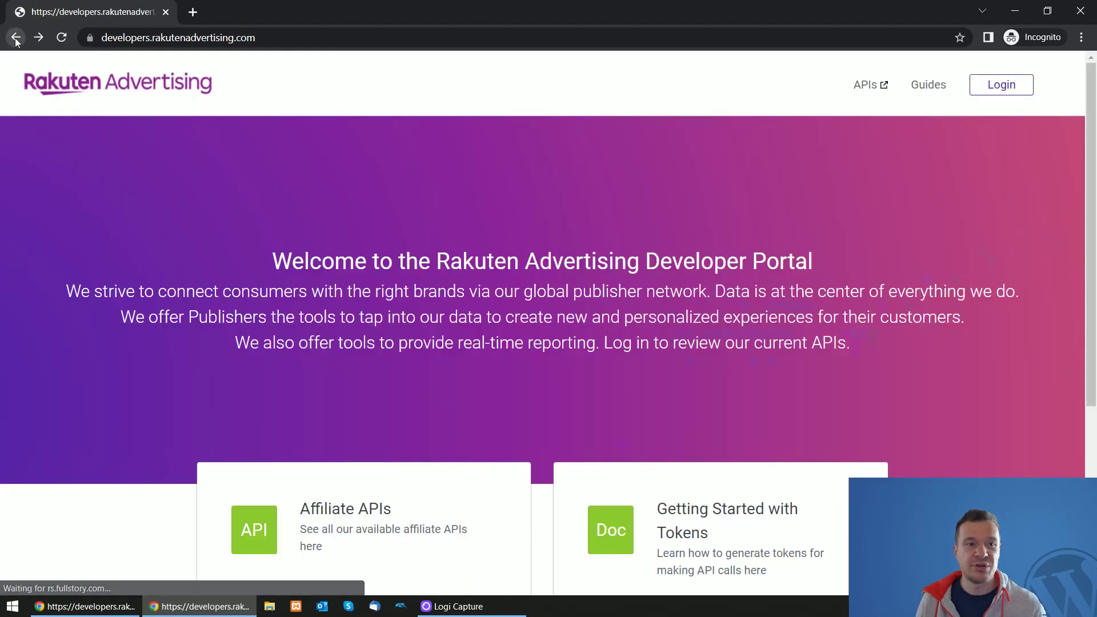
left_click(1015, 11)
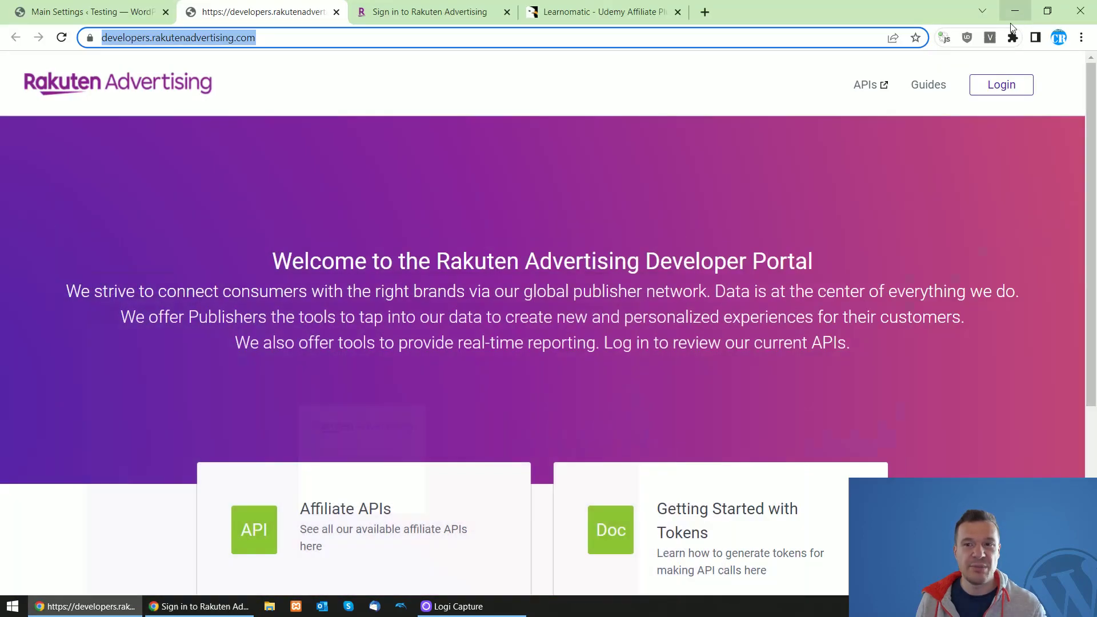
left_click(200, 606)
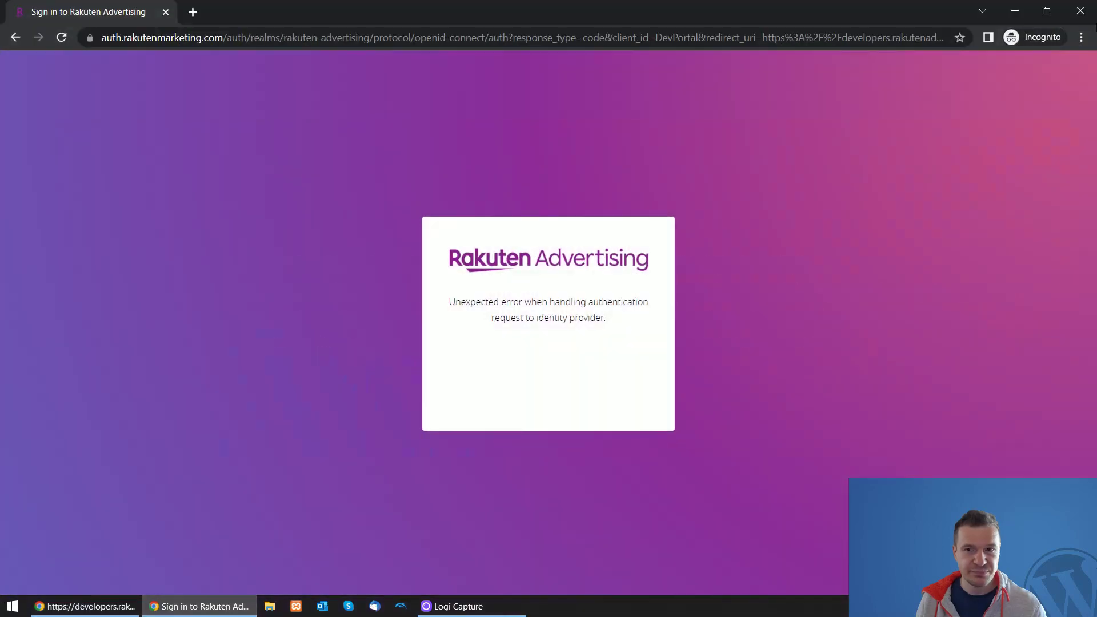
left_click(1080, 37)
left_click(974, 91)
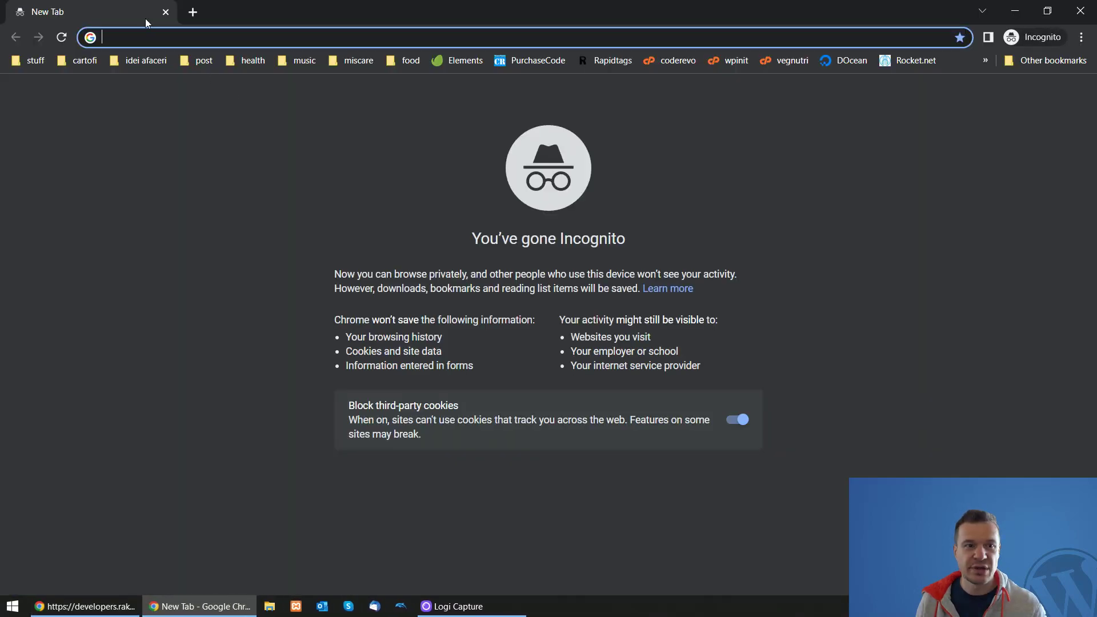
type("https://developers.rakutenadvertising.com/")
key("Return")
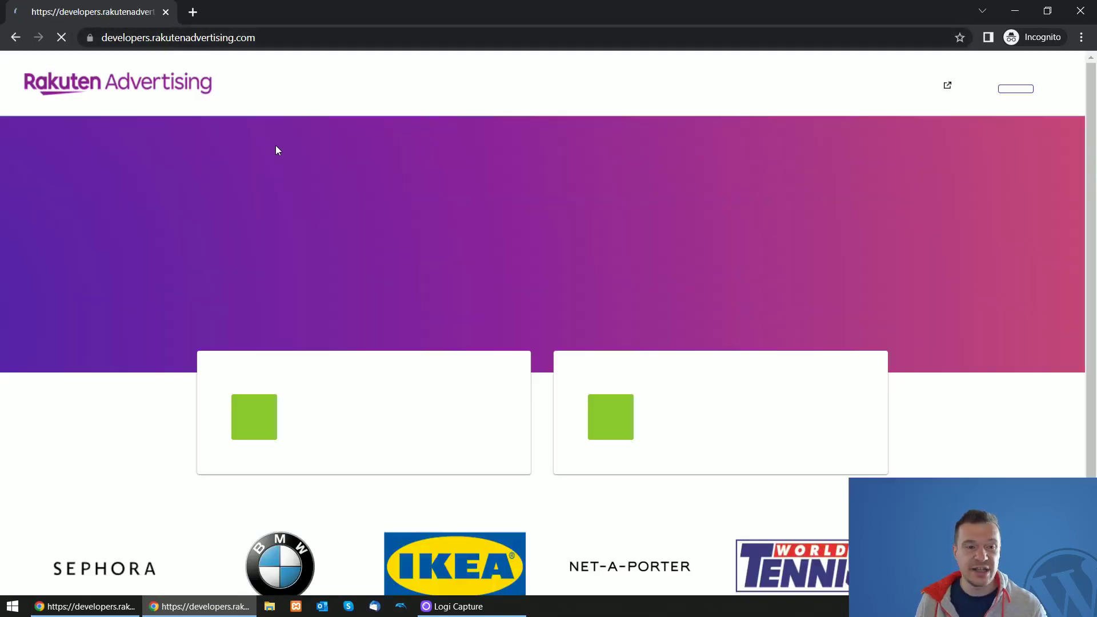
Sign in to the Developer Portal with the saved email and password.
left_click(1026, 99)
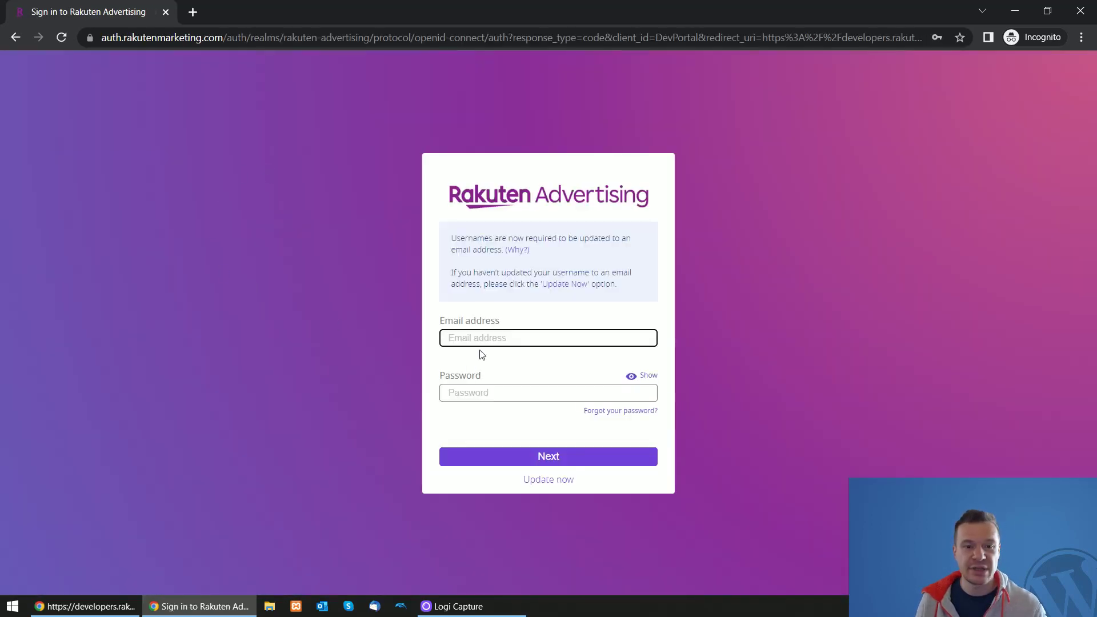
left_click(480, 338)
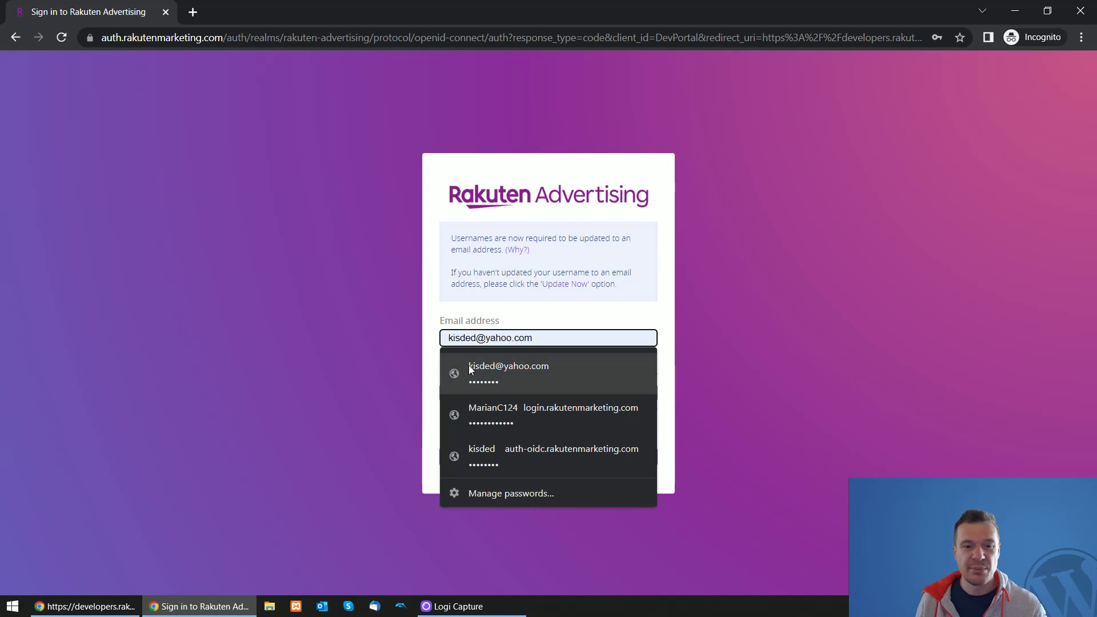
left_click(467, 373)
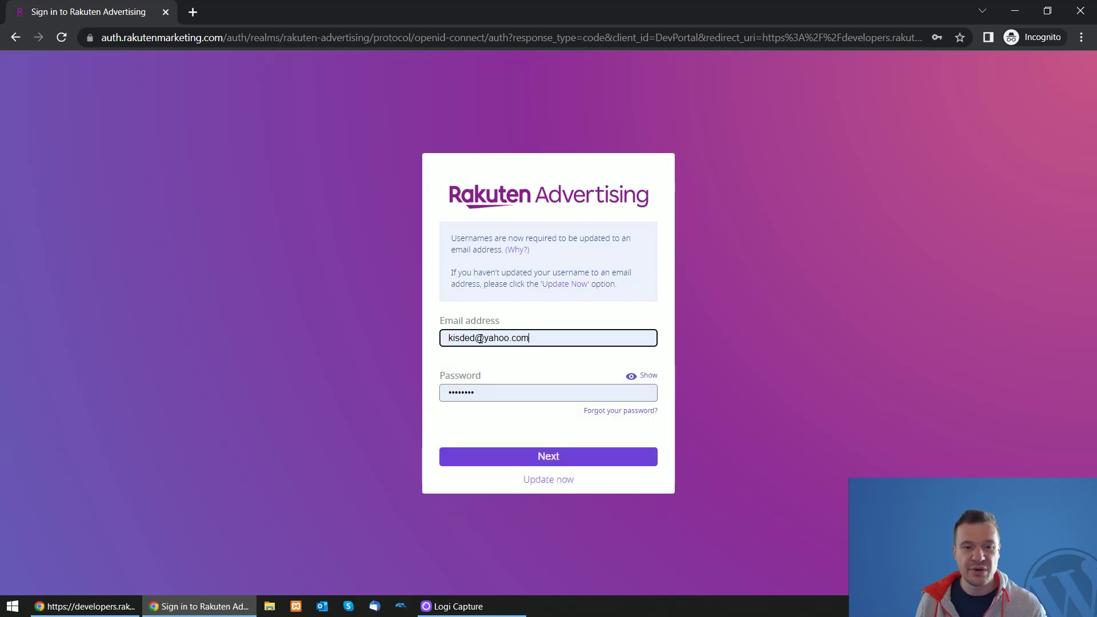
left_click(516, 457)
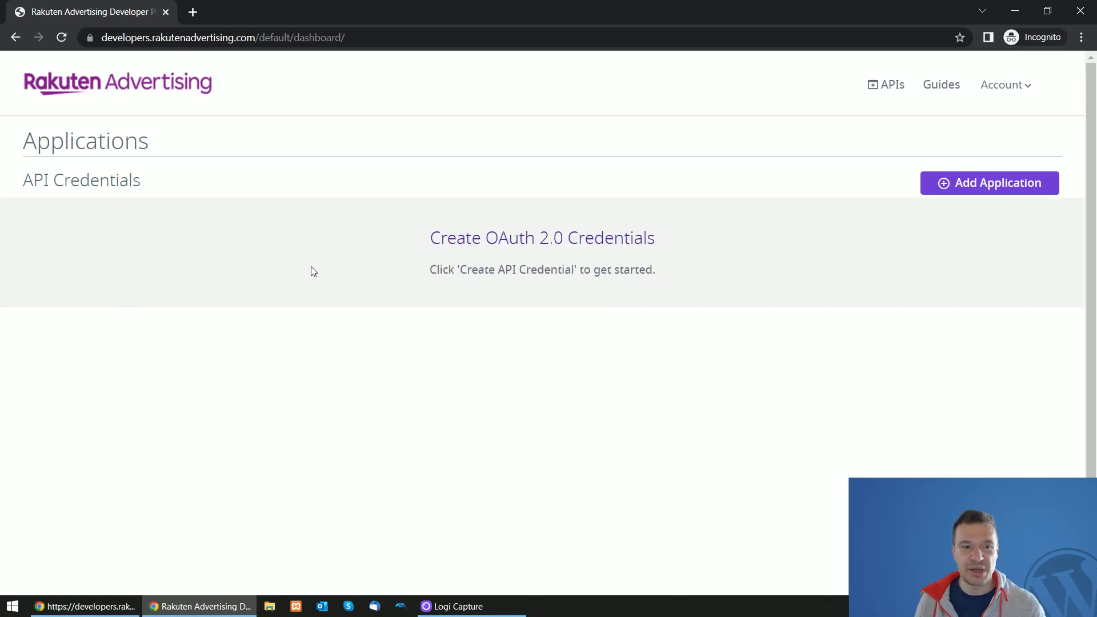
Add an application named 'Udemy' to generate its Client ID and Client Secret.
left_click(972, 185)
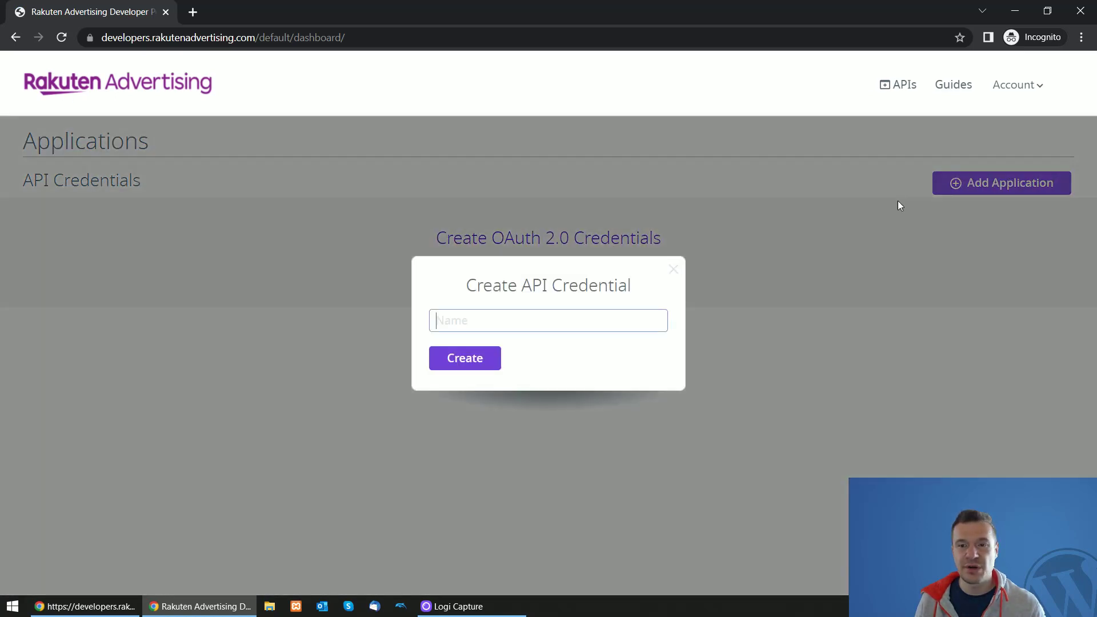
type("Udemy")
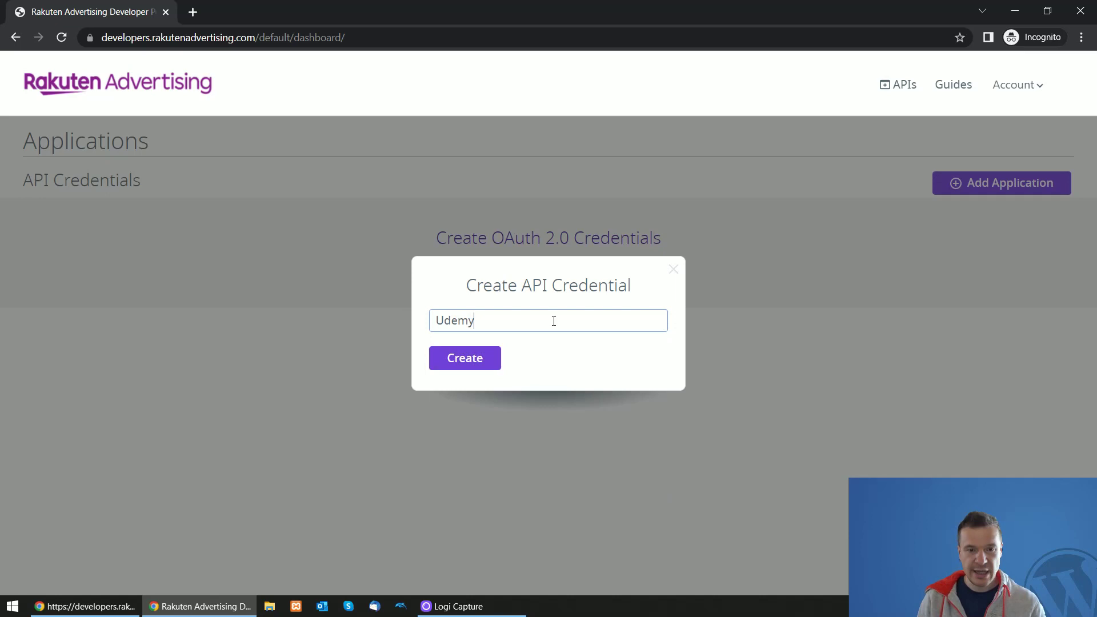
left_click(472, 360)
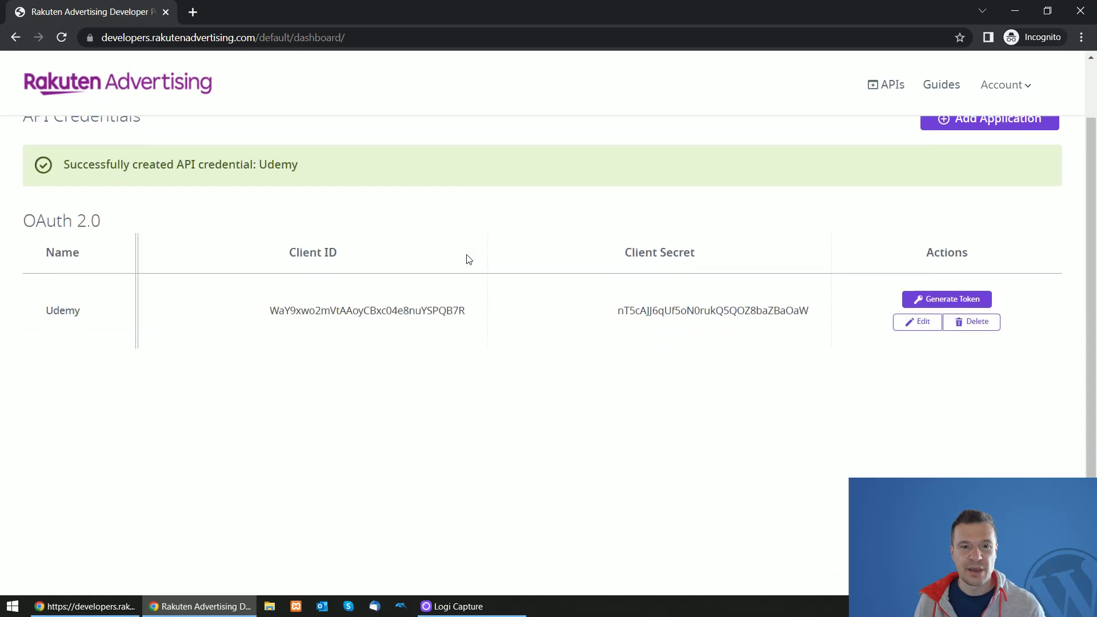
Copy the Udemy Client ID into Learnomatic's Rakuten API Client ID field.
double_click(308, 316)
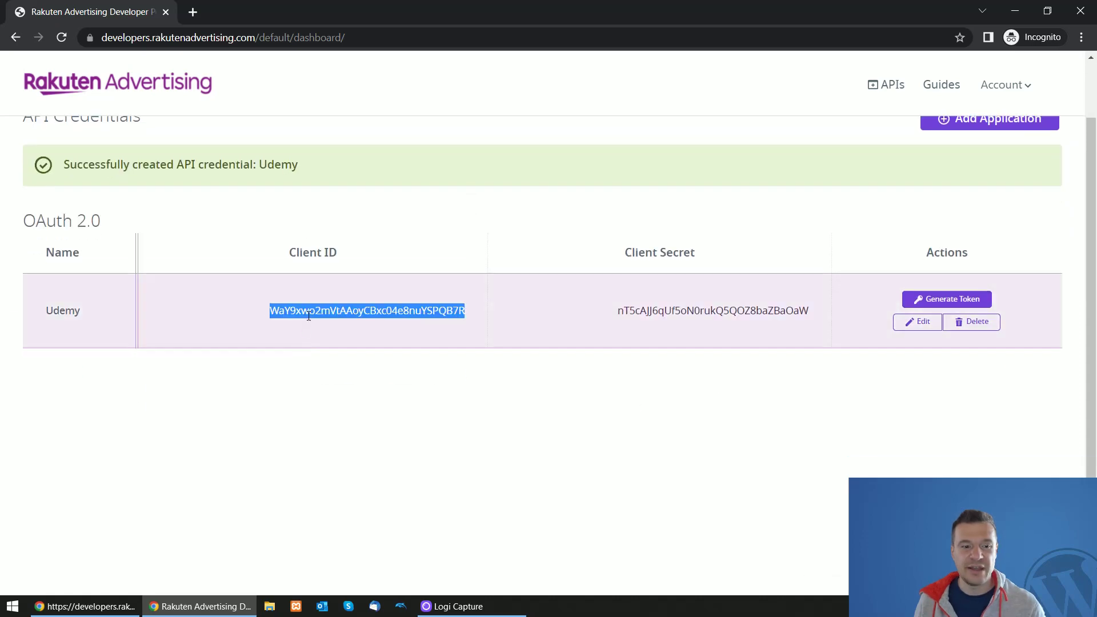
right_click(311, 312)
left_click(347, 327)
key("alt+Tab")
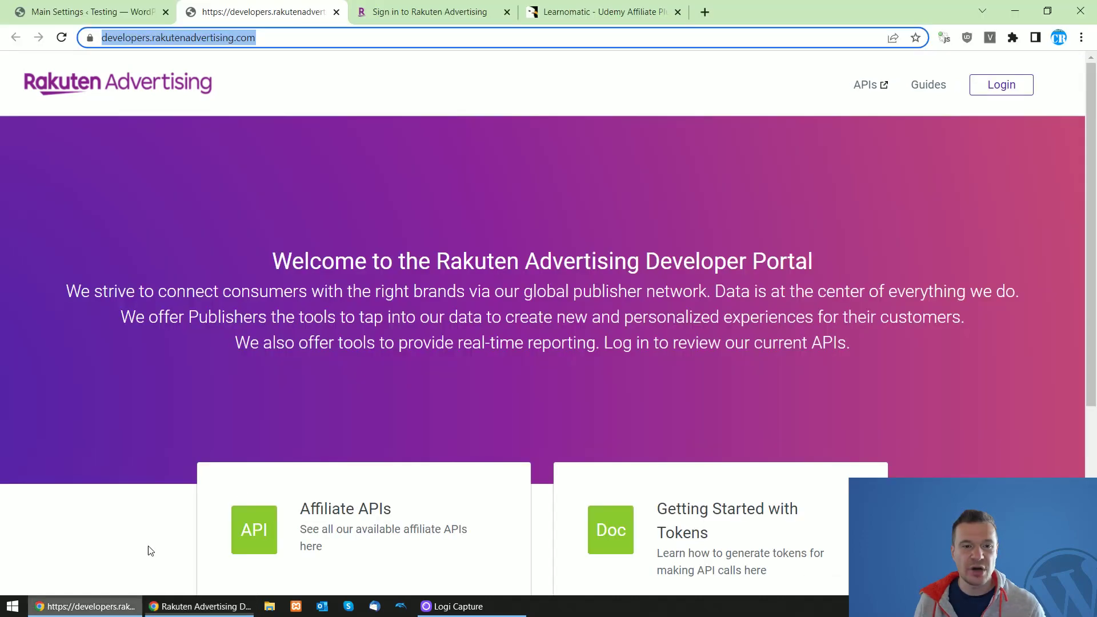
left_click(126, 5)
double_click(644, 364)
right_click(643, 365)
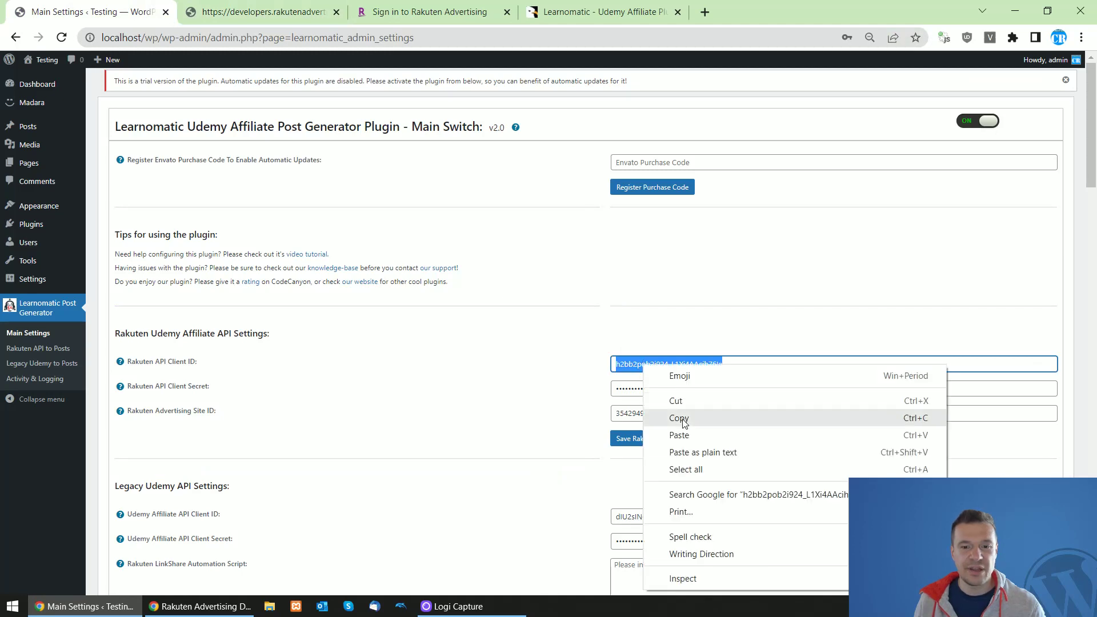
left_click(680, 435)
Paste the Udemy Client Secret into Learnomatic's Rakuten API Client Secret field and save.
left_click(200, 606)
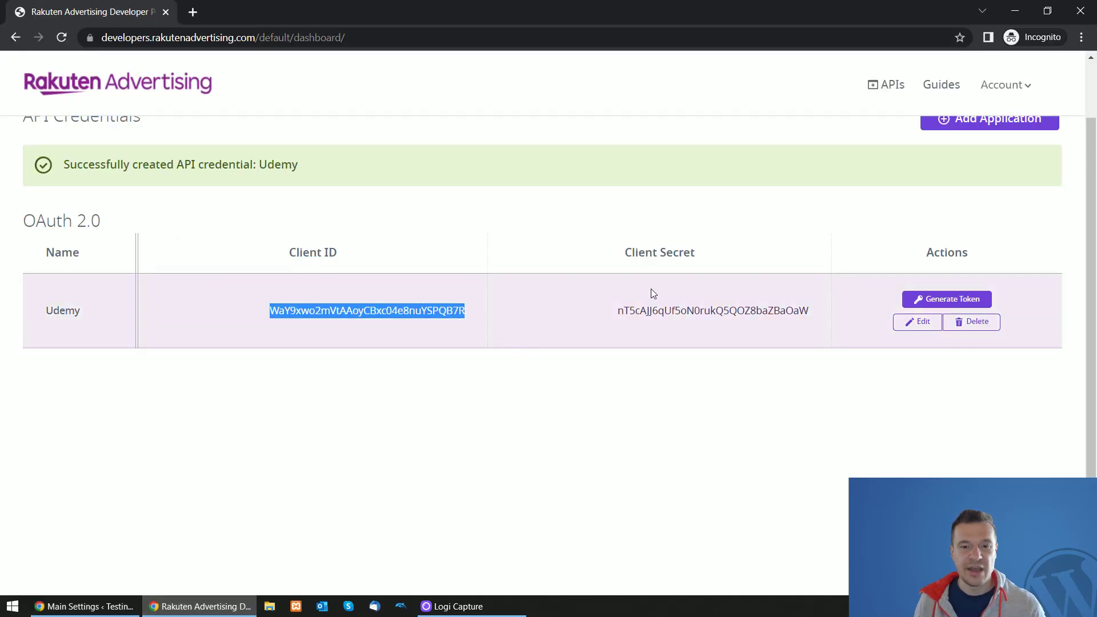
left_click(654, 308)
double_click(655, 310)
right_click(654, 309)
left_click(674, 321)
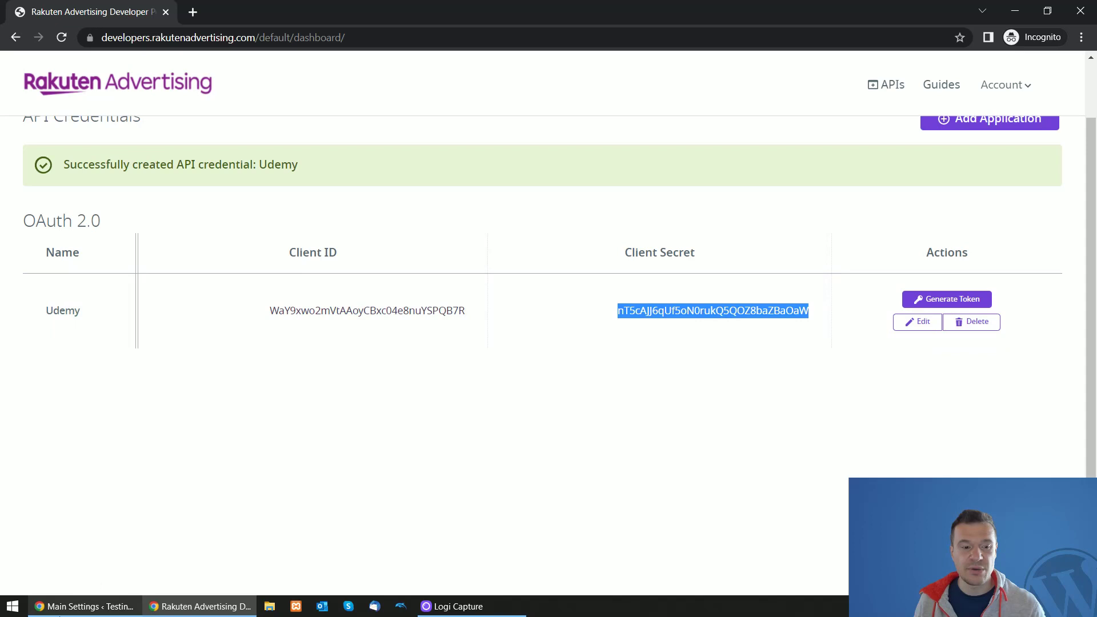
key("alt+Tab")
double_click(617, 389)
right_click(617, 389)
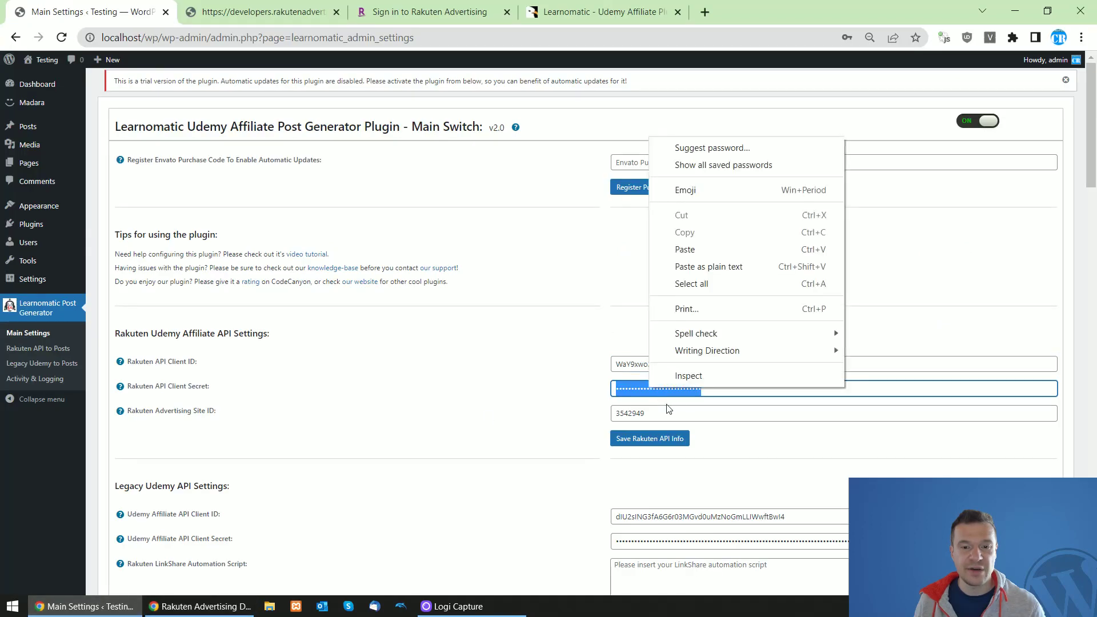
left_click(693, 251)
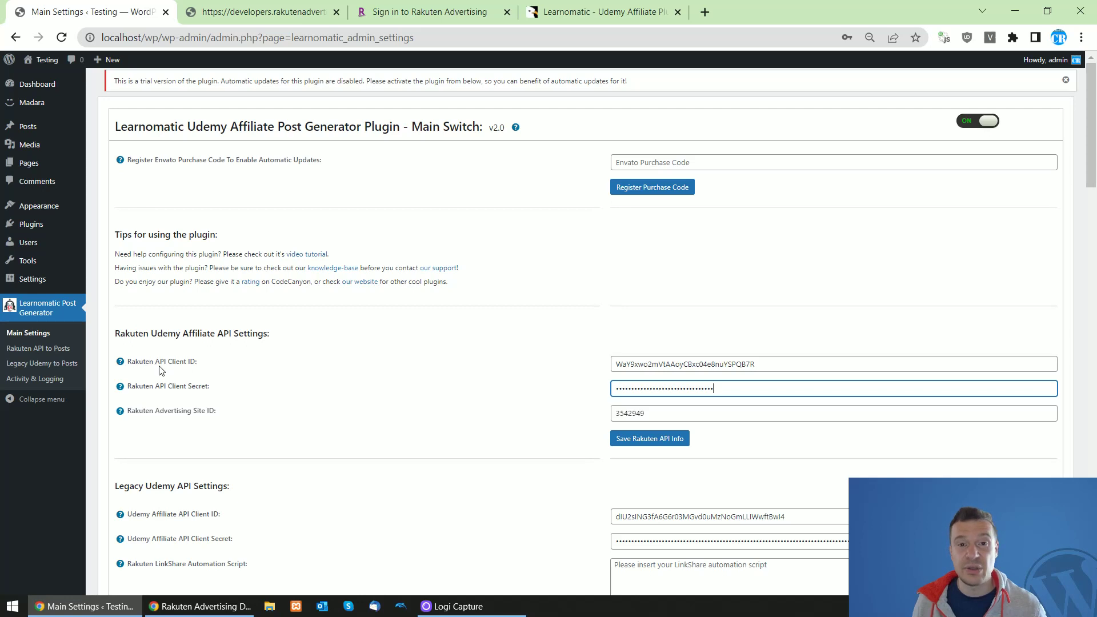
left_click(680, 440)
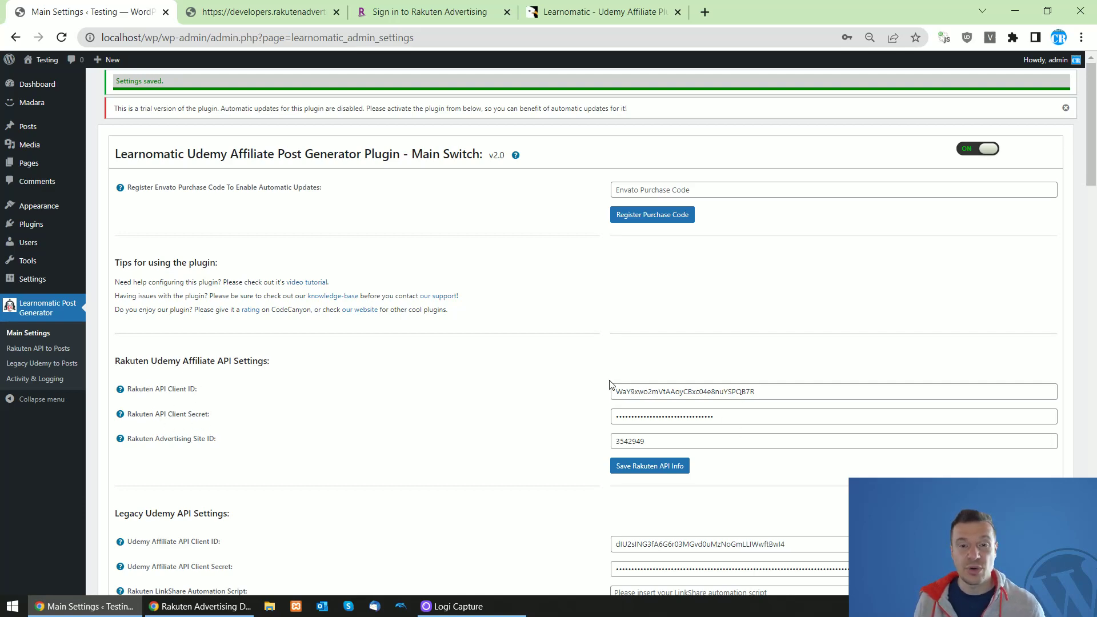
left_click(534, 11)
Authorize the Udemy app on the Rakuten portal, then return to the Learnomatic plugin.
left_click(92, 12)
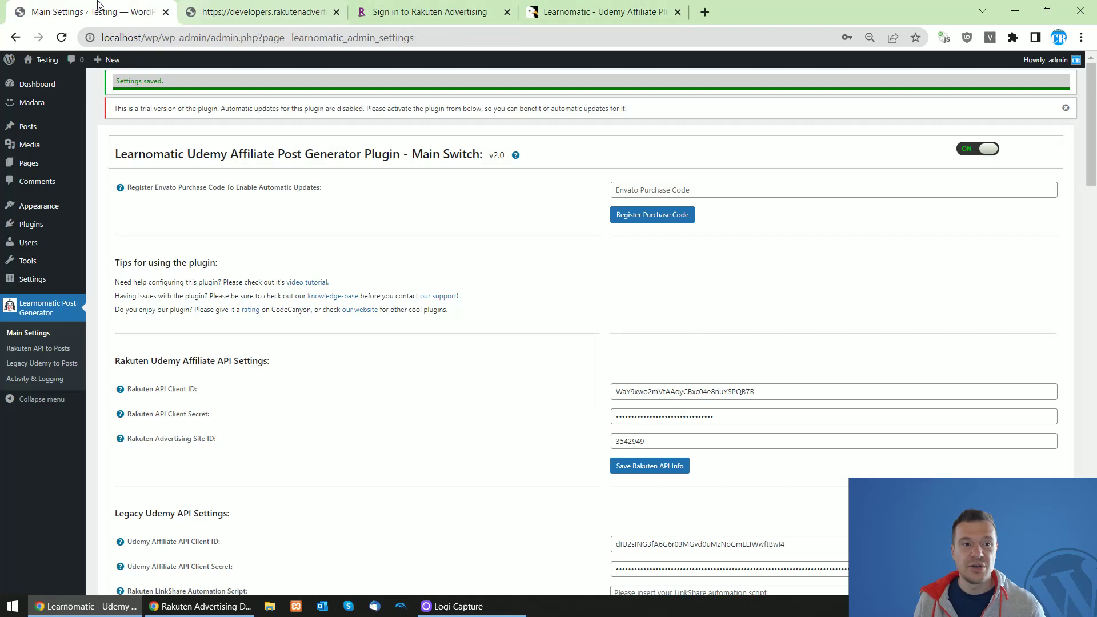
left_click(200, 606)
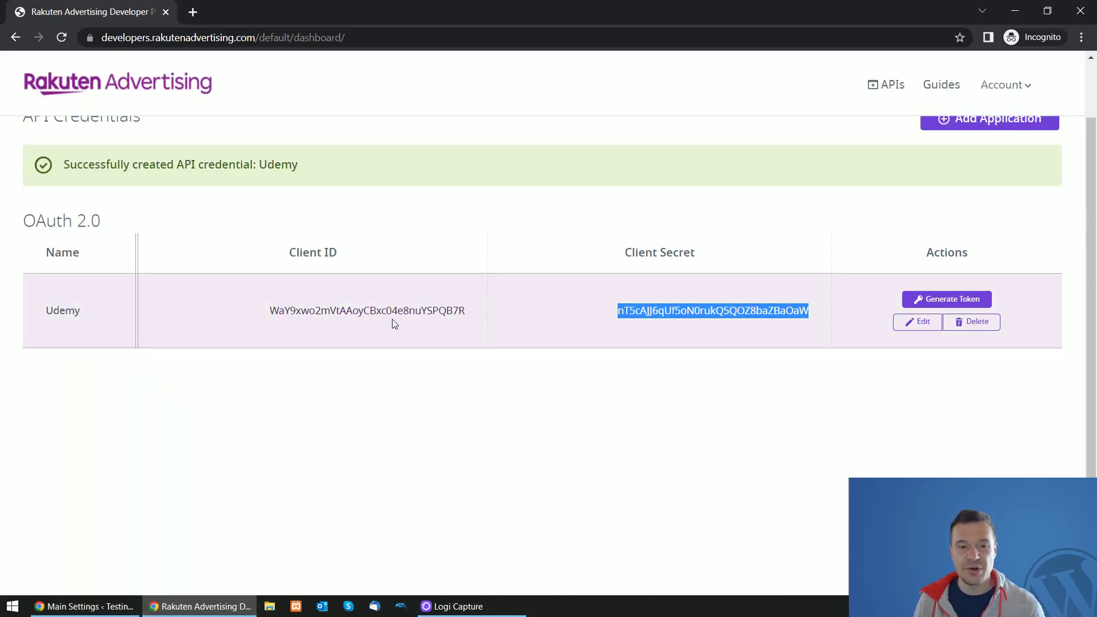
left_click(394, 324)
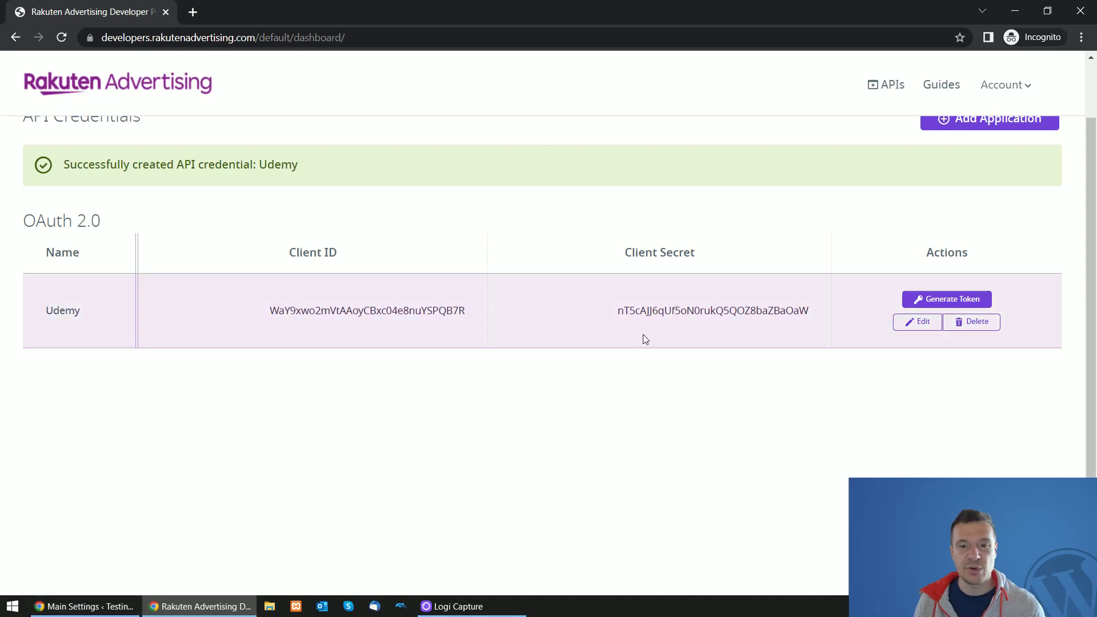
left_click(86, 606)
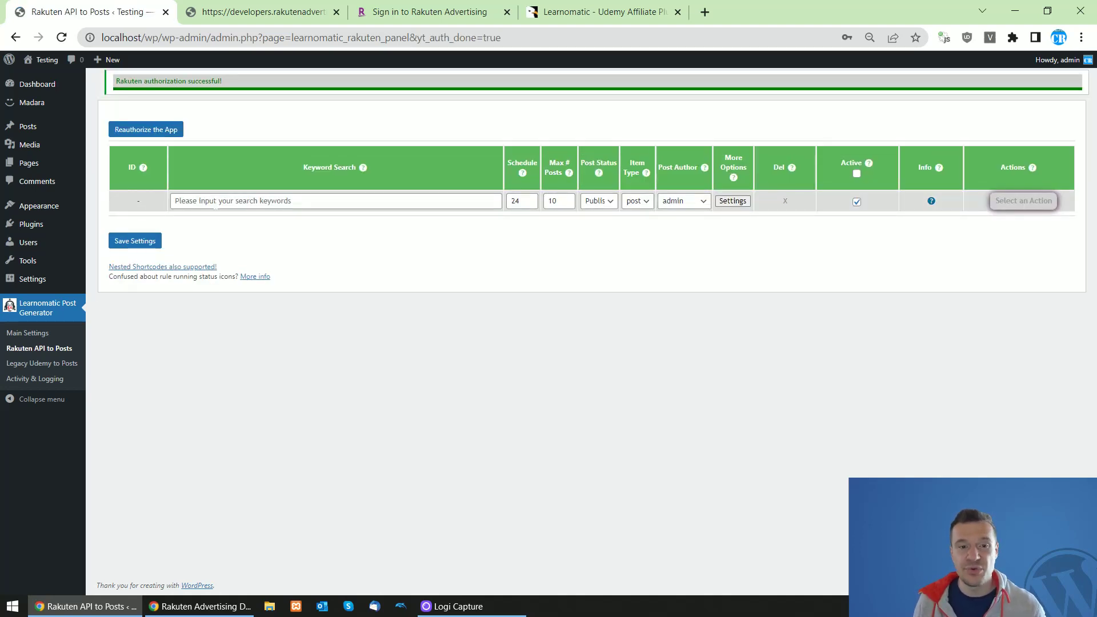
Save a rule with keyword 'learn' and max 1 post, then run it now.
left_click(215, 203)
left_click(204, 228)
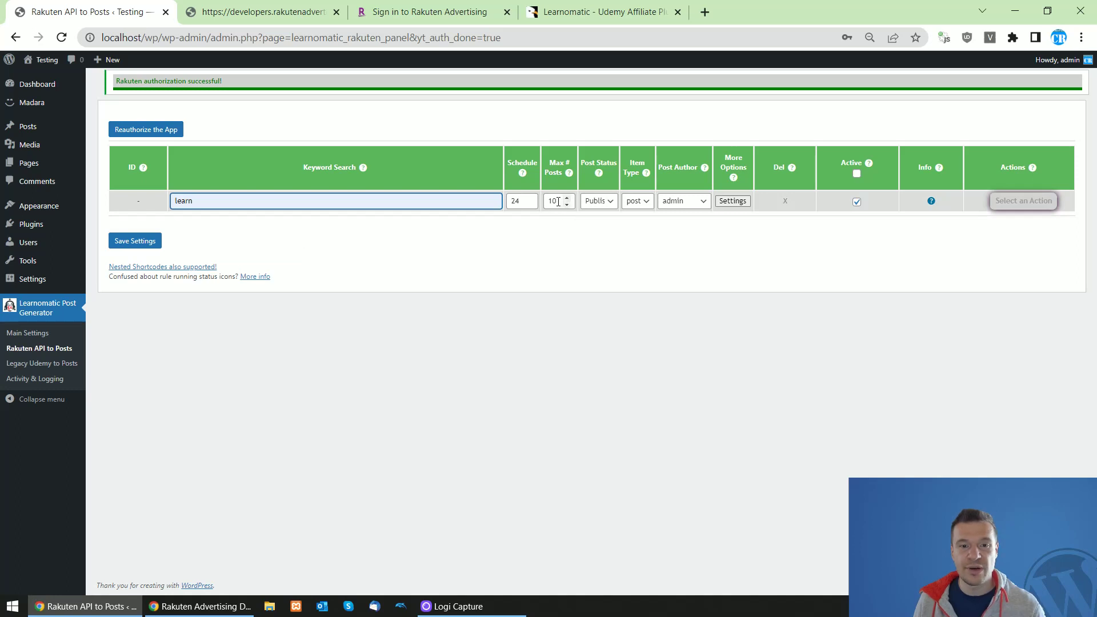
left_click(558, 202)
key("BackSpace")
left_click(135, 240)
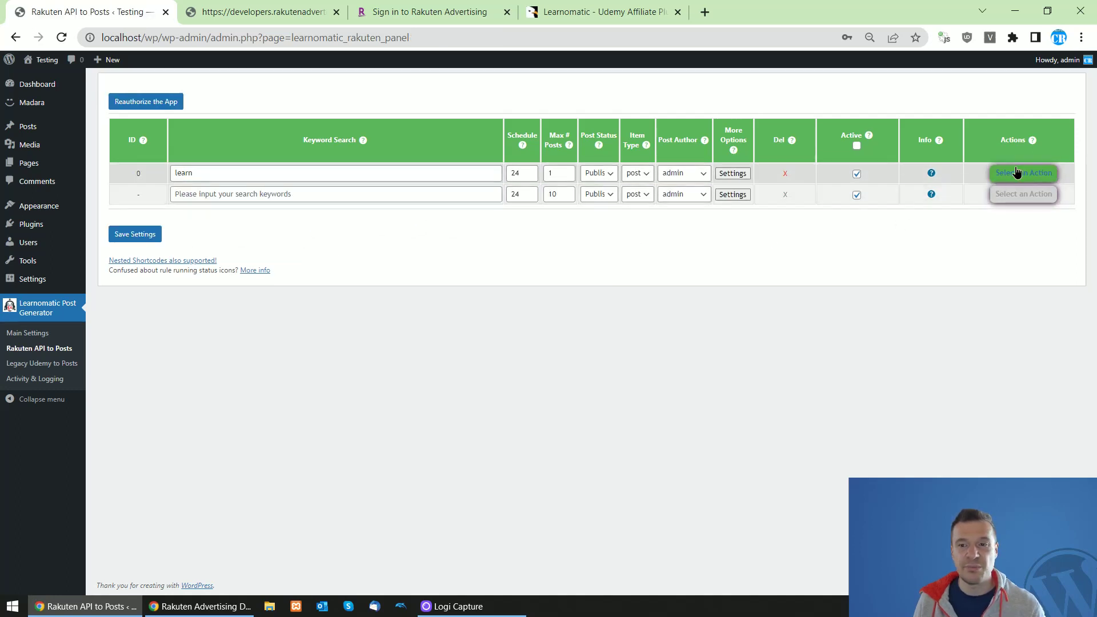
left_click(1016, 172)
left_click(1025, 198)
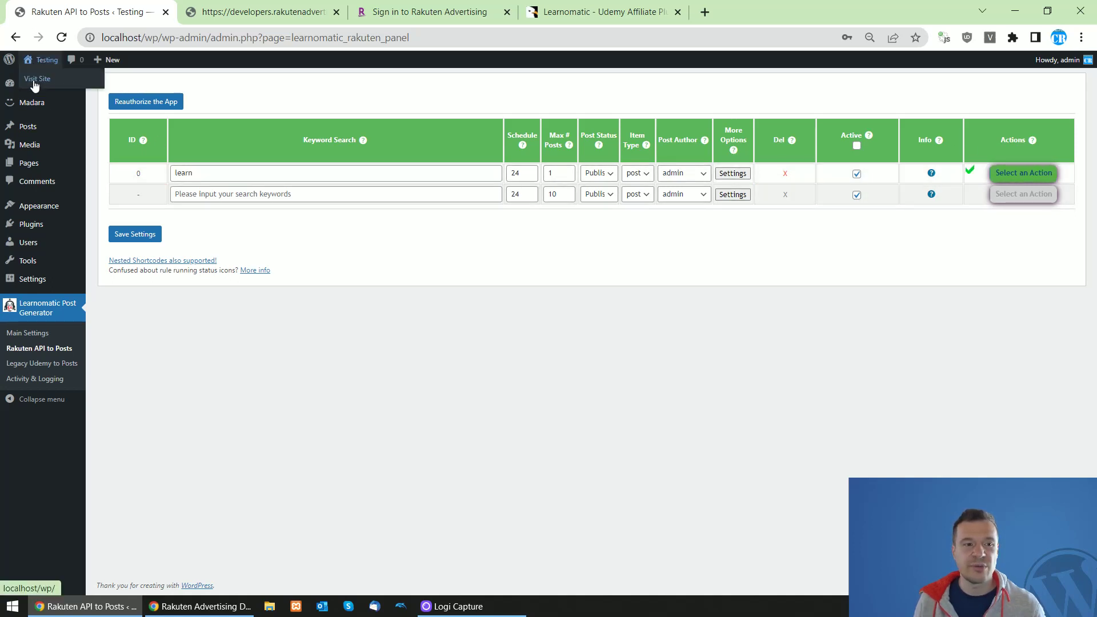
Preview the imported Scikit-Learn course post on the live site, then switch to CodeCanyon.
middle_click(38, 80)
left_click(388, 11)
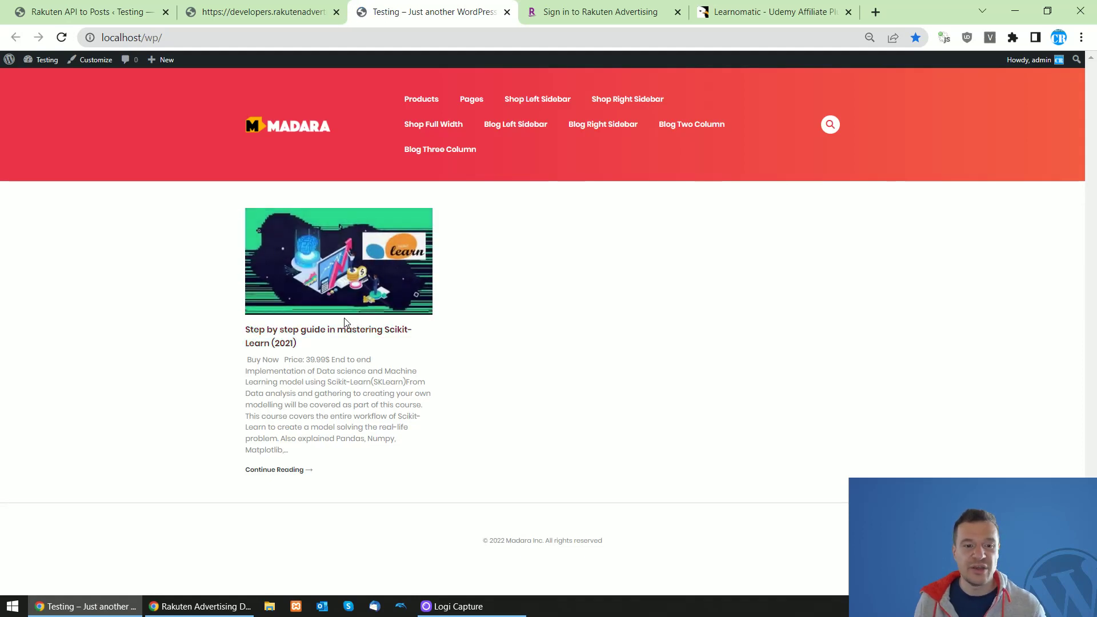
left_click(60, 6)
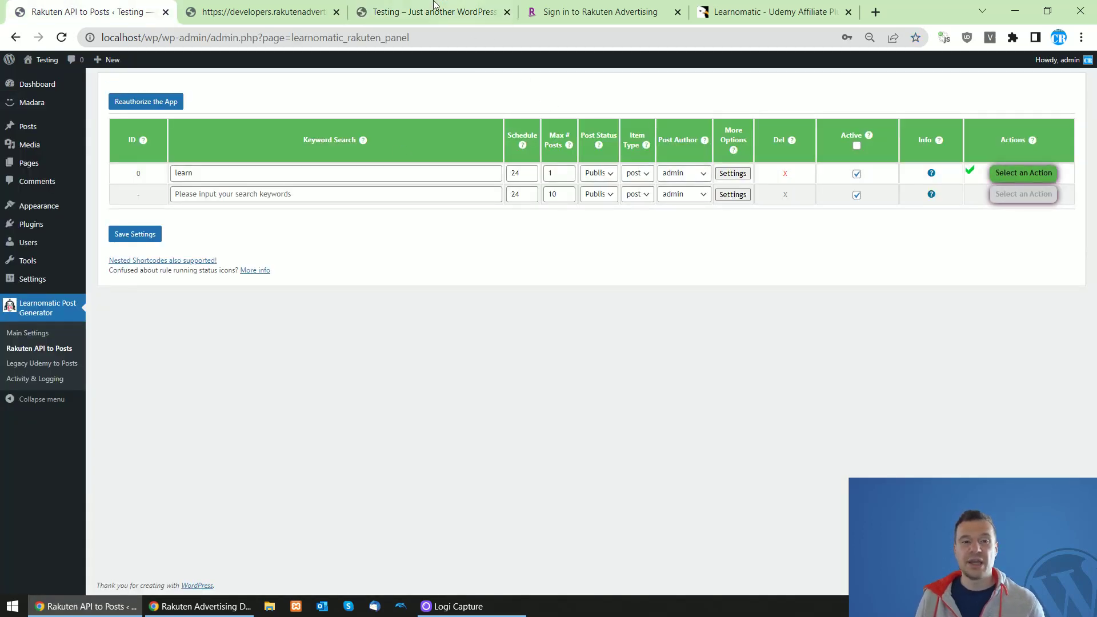
left_click(506, 12)
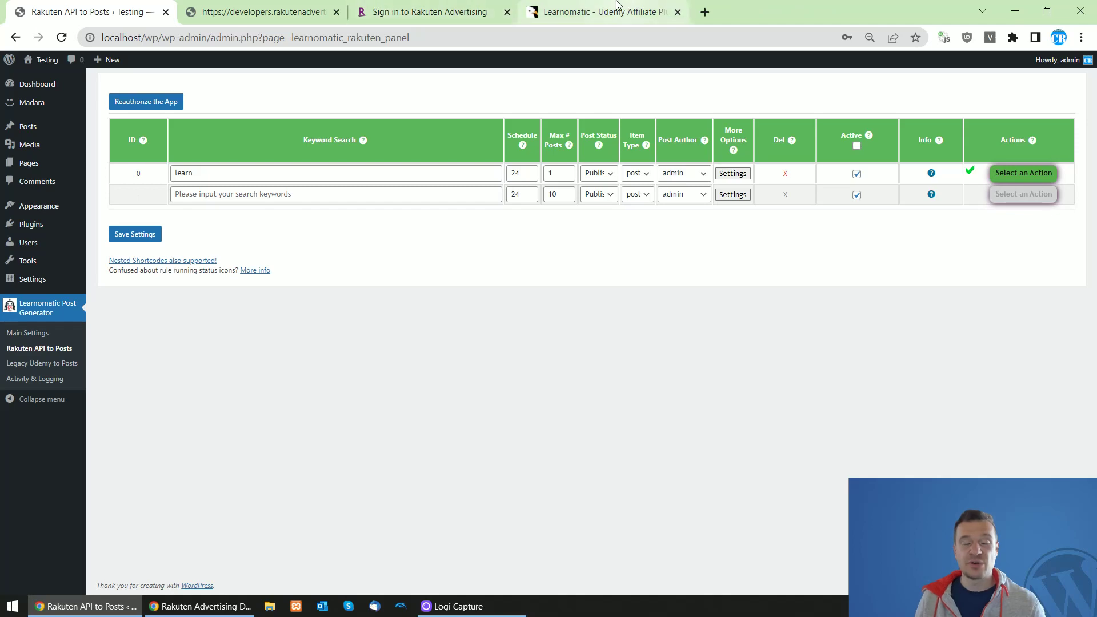
left_click(617, 4)
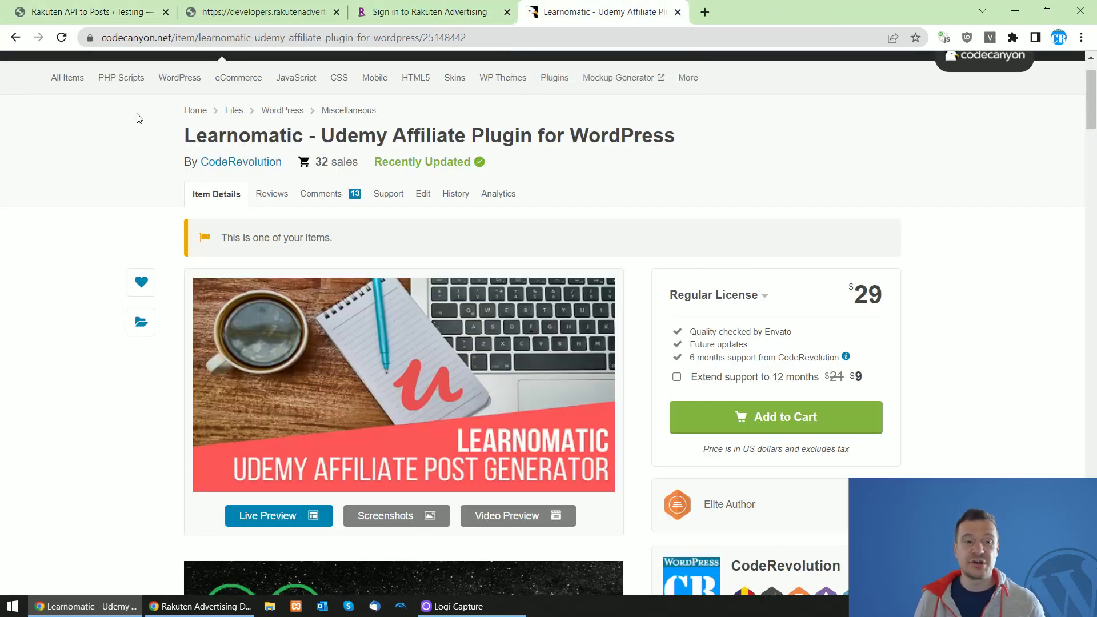
Return to the WordPress admin tab and open Learnomatic Post Generator > Main Settings.
left_click(33, 5)
left_click(35, 333)
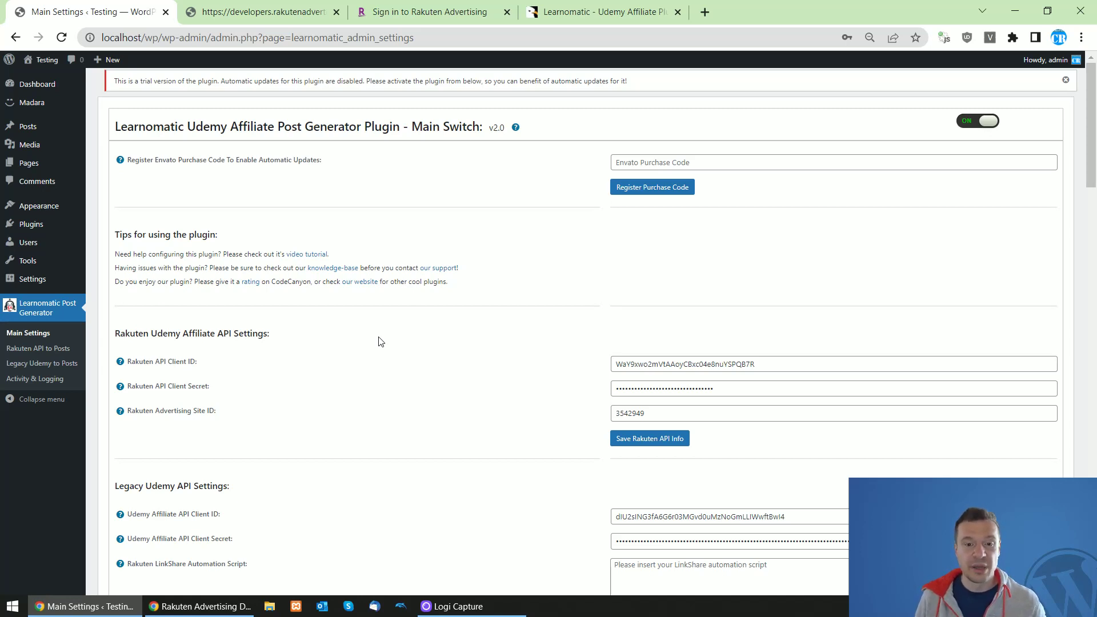
mouse_move(159, 362)
left_mouse_down()
mouse_move(190, 362)
mouse_move(201, 387)
left_mouse_up()
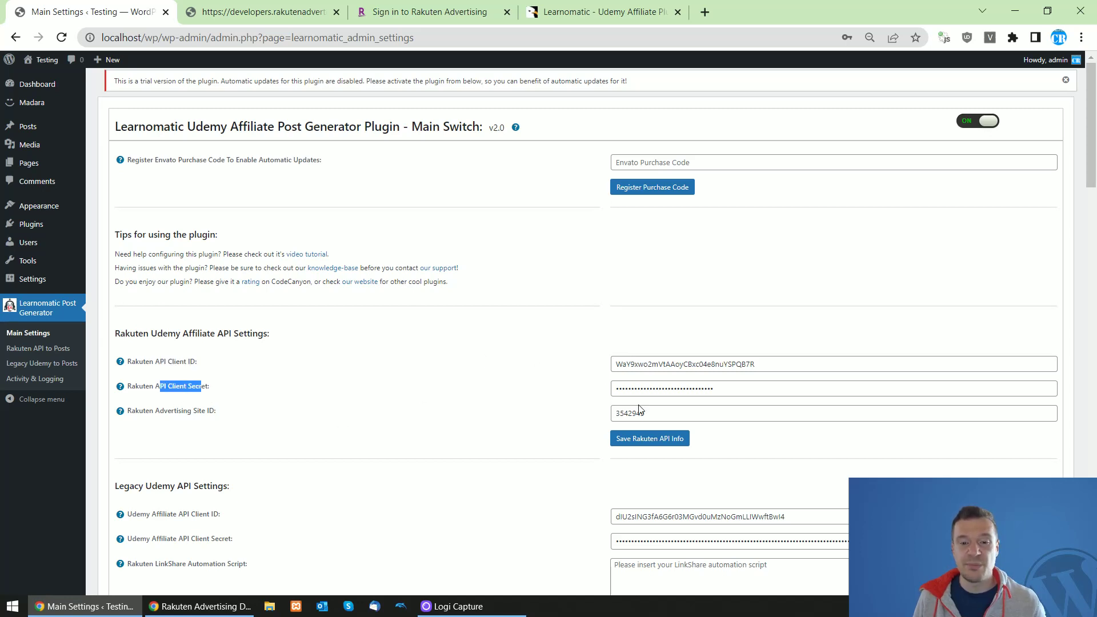